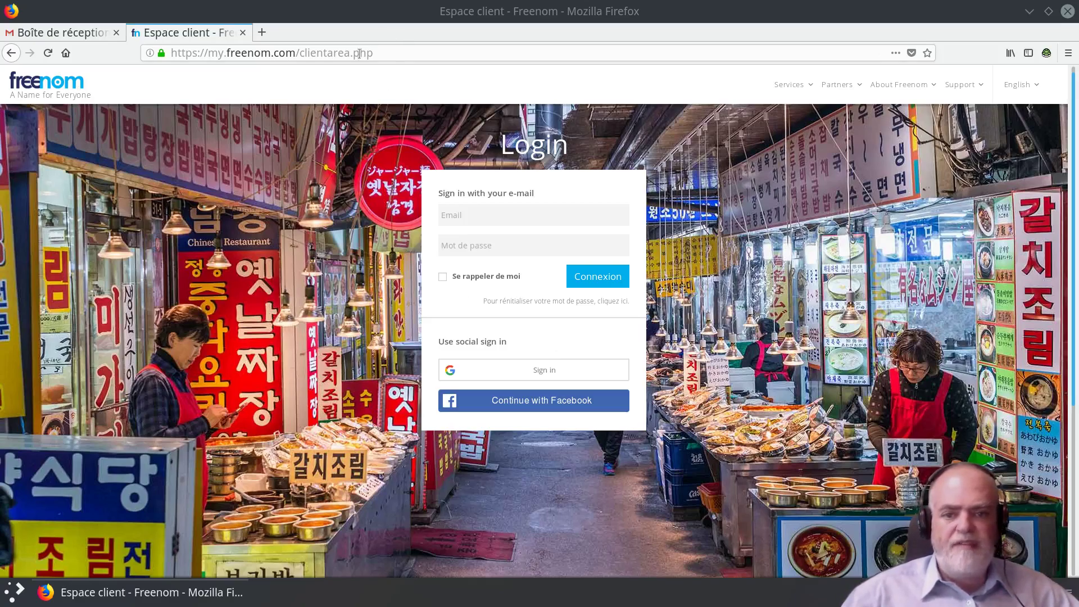
# Step: Trim the web address to my.freenom.com and load the main Freenom site
pyautogui.moveTo(300, 53); pyautogui.dragTo(373, 53)
pyautogui.press('BackSpace')
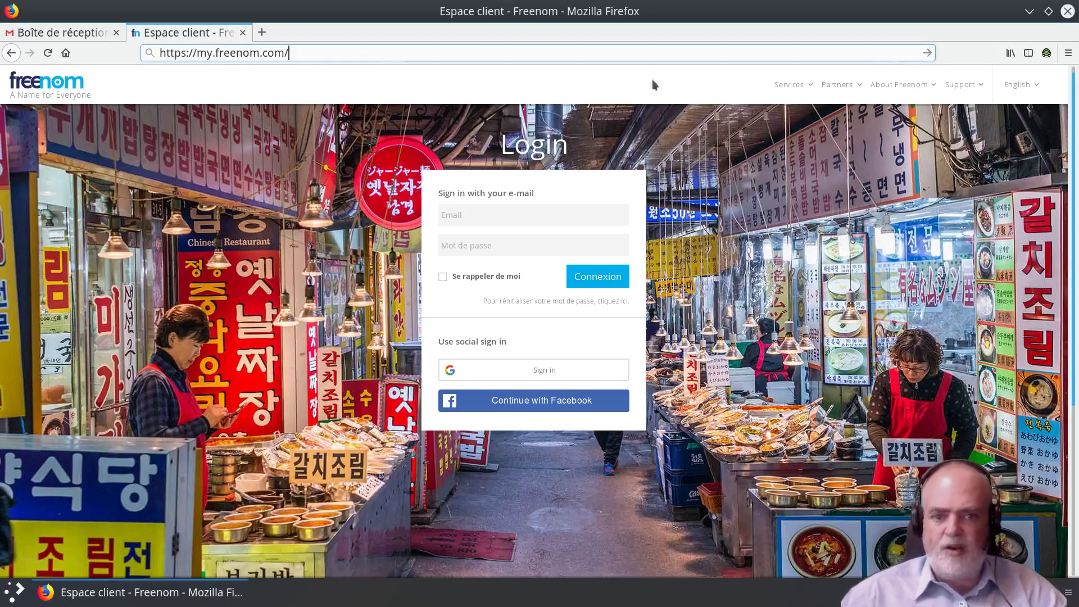
pyautogui.press('Return')
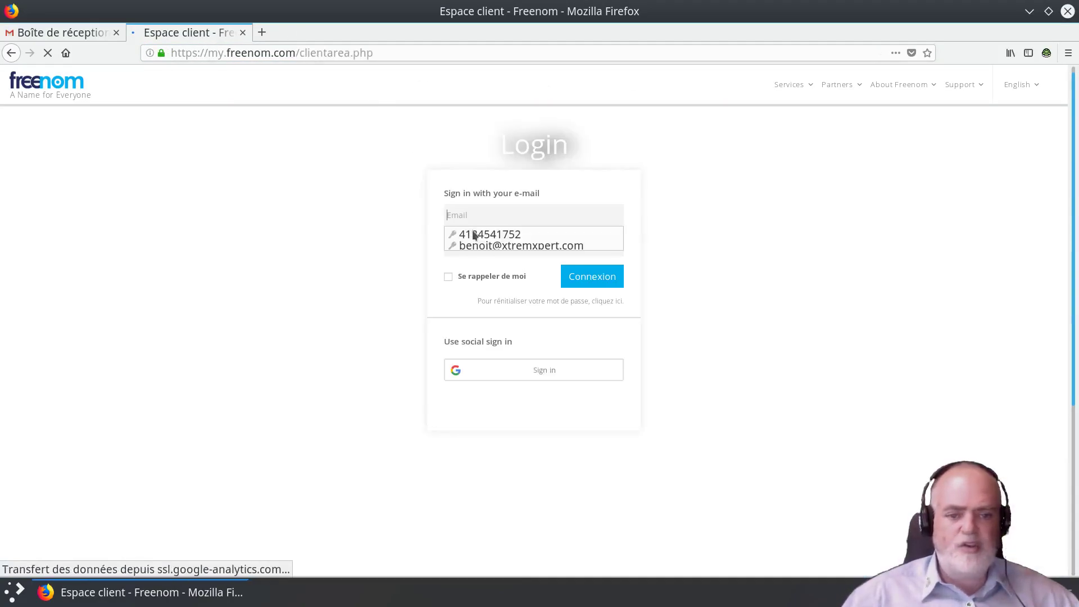
pyautogui.scroll(-4, 164, 466)
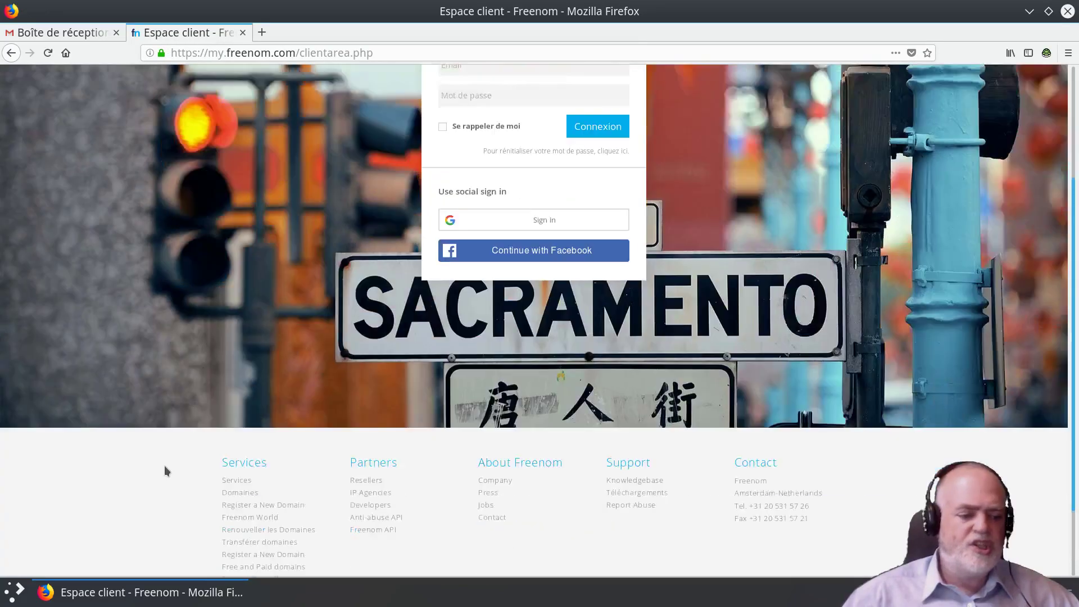
pyautogui.scroll(4, 366, 439)
pyautogui.scroll(-4, 366, 439)
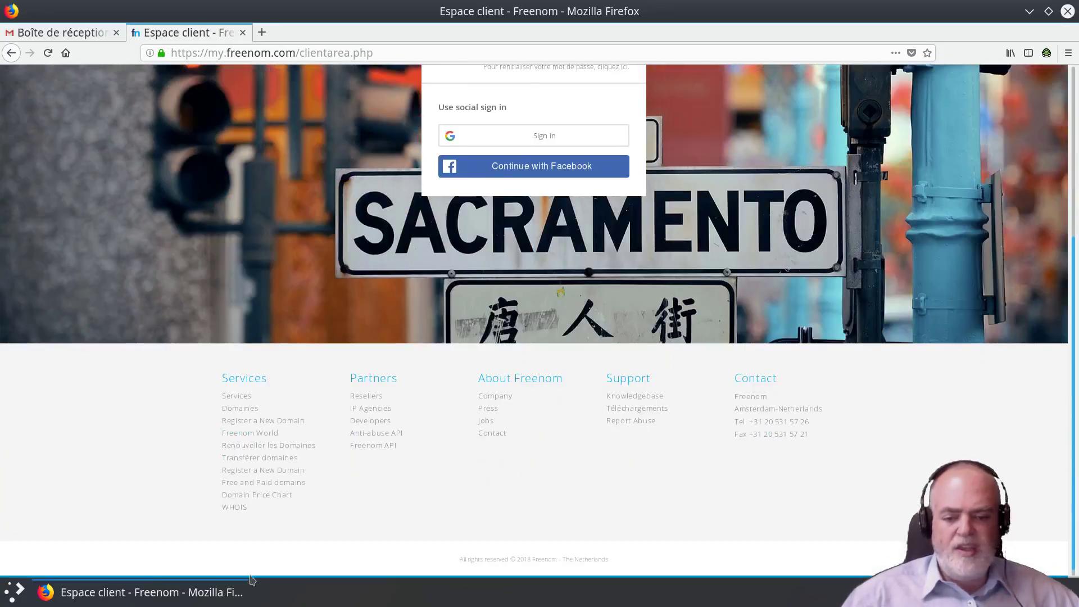
# Step: Follow the footer Domains link to the client-area login page and dismiss the sign-in suggestions
pyautogui.click(243, 410)
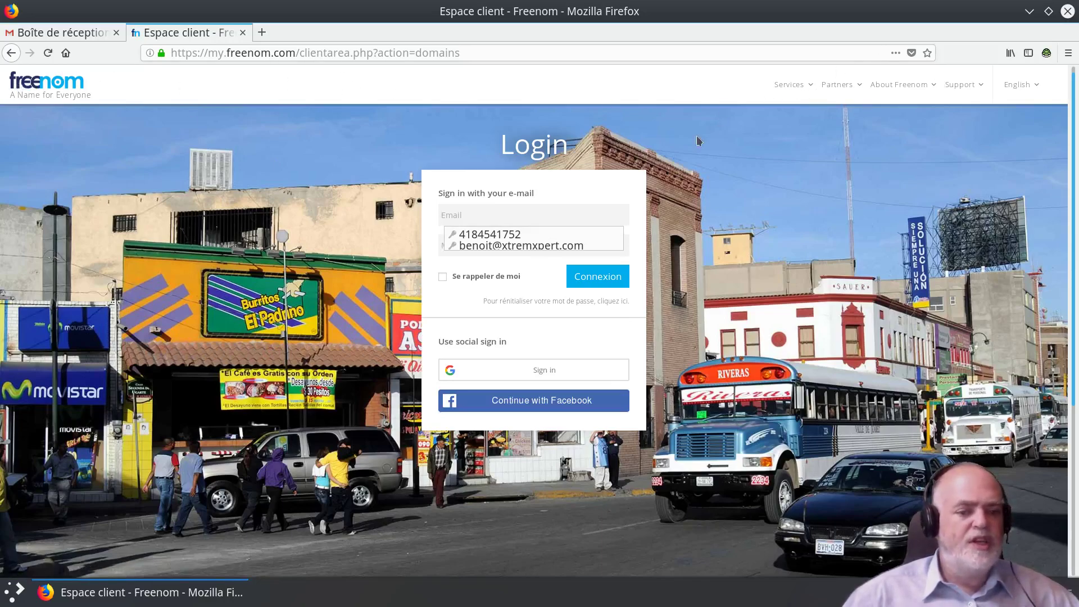
pyautogui.click(561, 193)
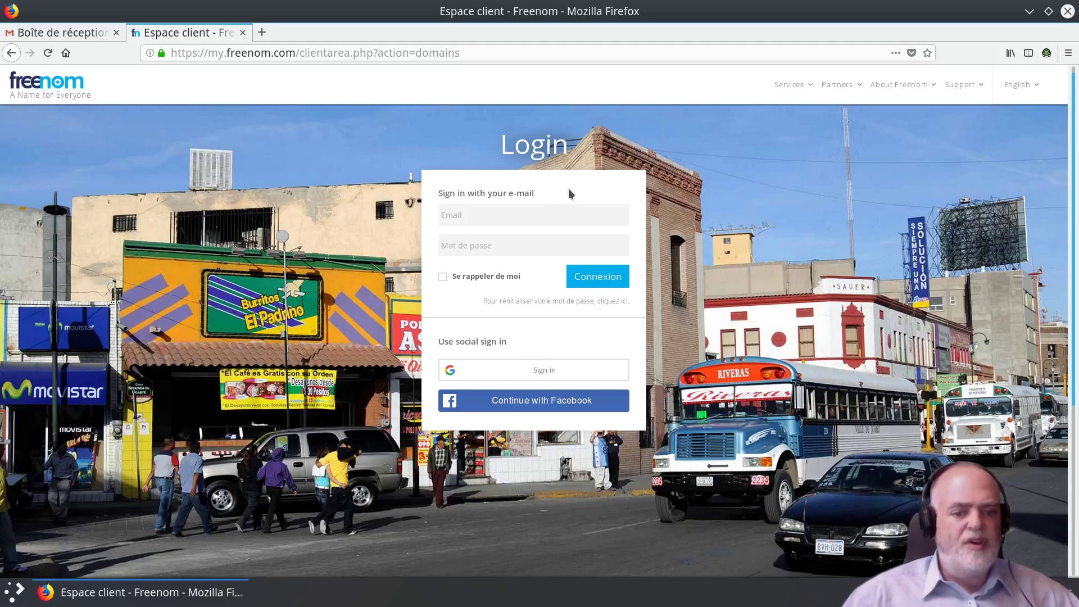
pyautogui.click(1032, 87)
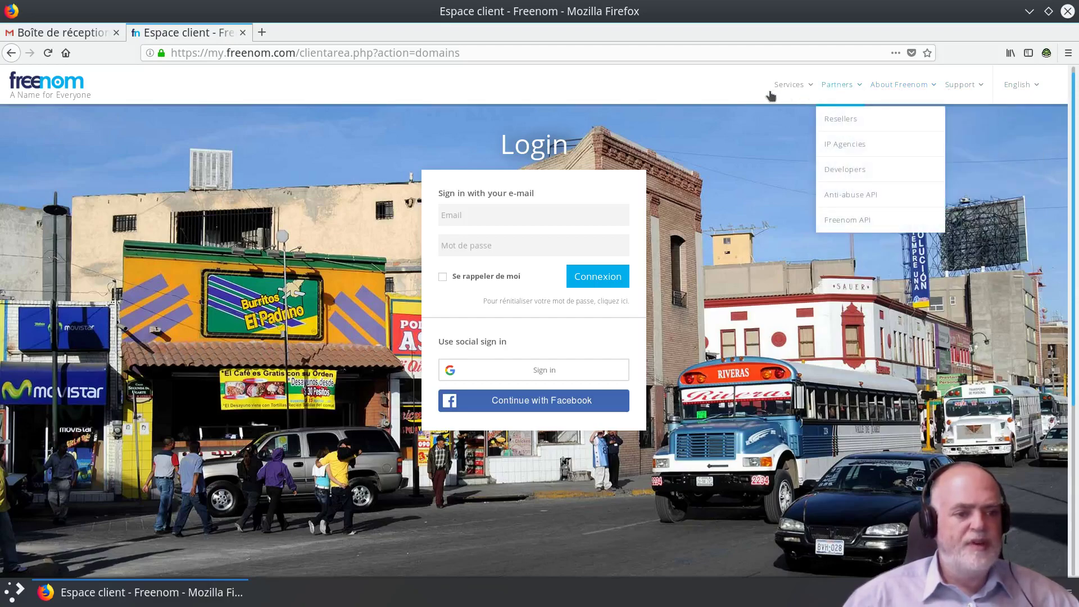
# Step: Go to Services > Register a New Domain and check availability of lapatente.tk
pyautogui.moveTo(788, 86)
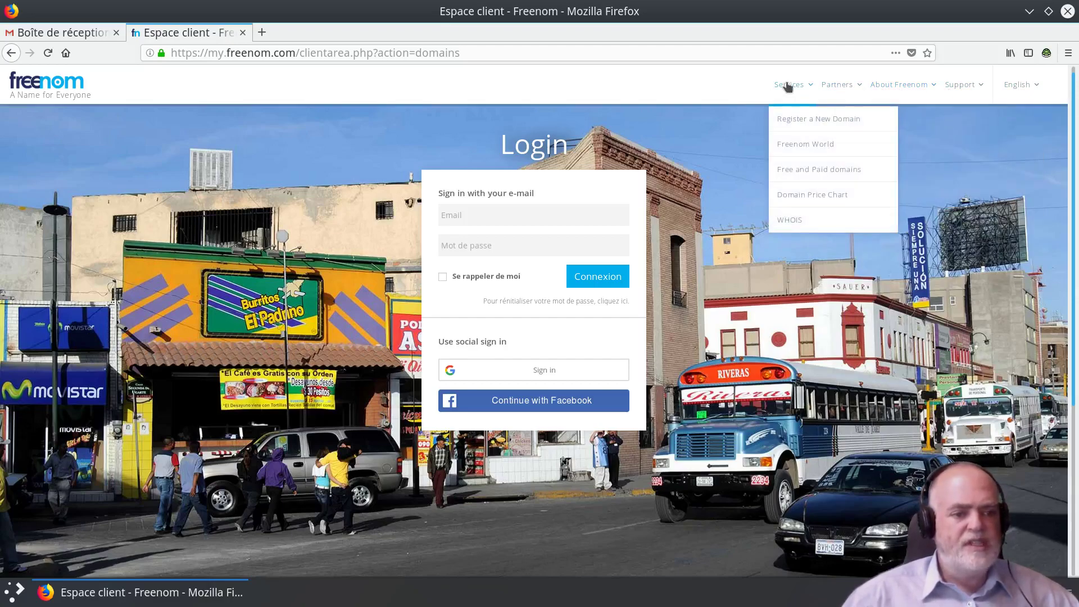
pyautogui.click(813, 119)
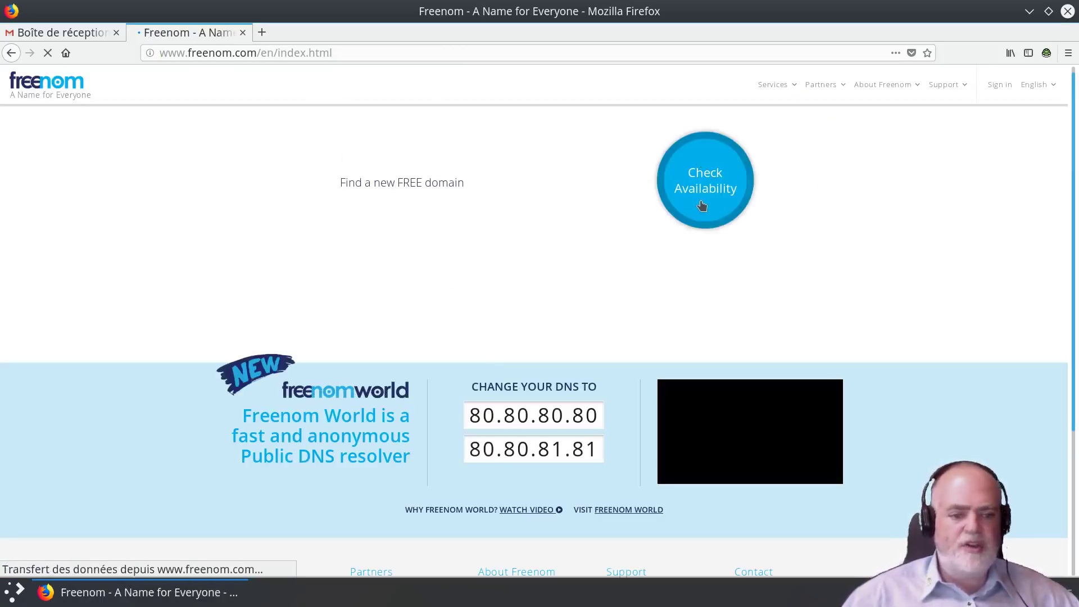
pyautogui.click(709, 185)
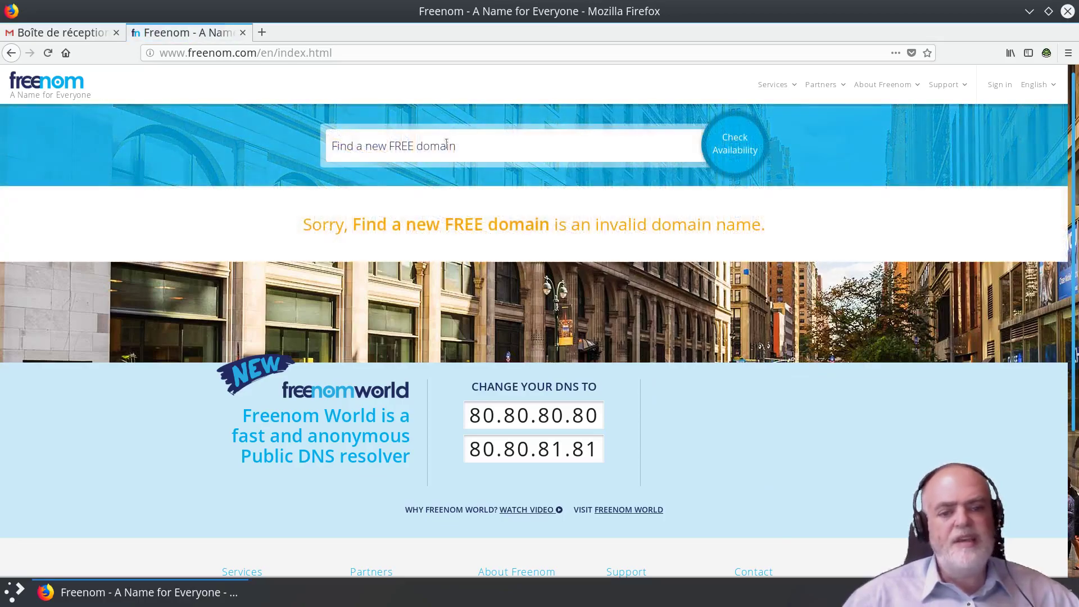
pyautogui.click(446, 144)
pyautogui.write('lapten')
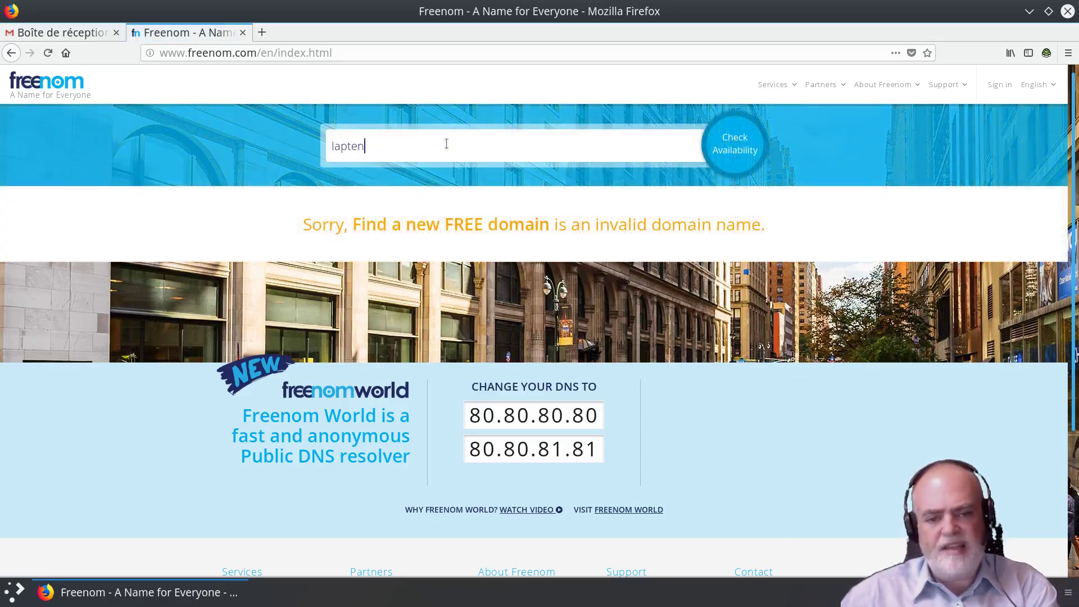
pyautogui.press('BackSpace')
pyautogui.press('BackSpace')
pyautogui.press('BackSpace')
pyautogui.write('atent')
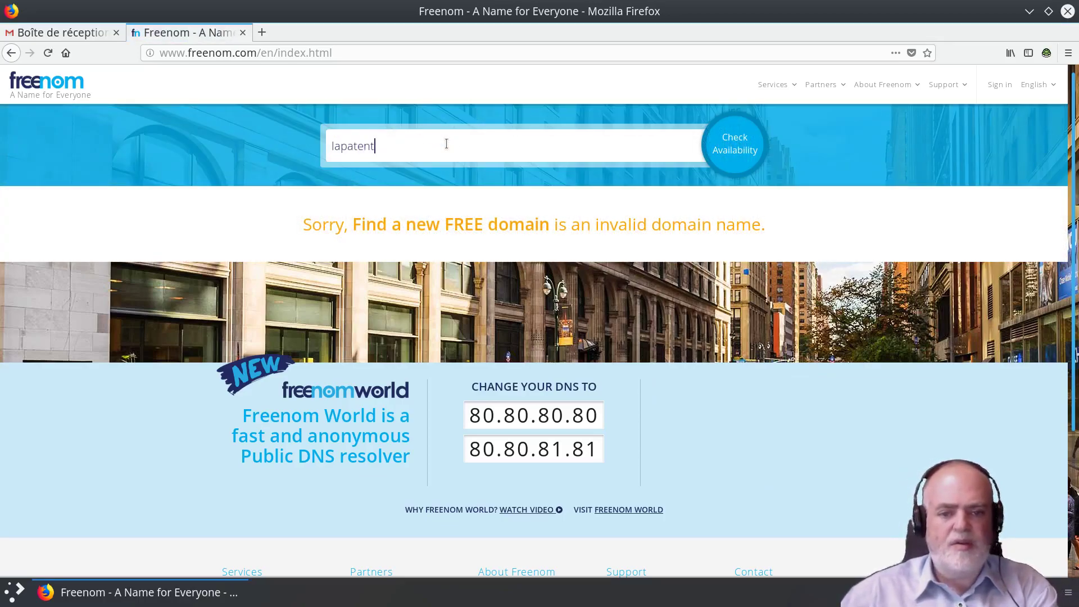
pyautogui.write('e.tk')
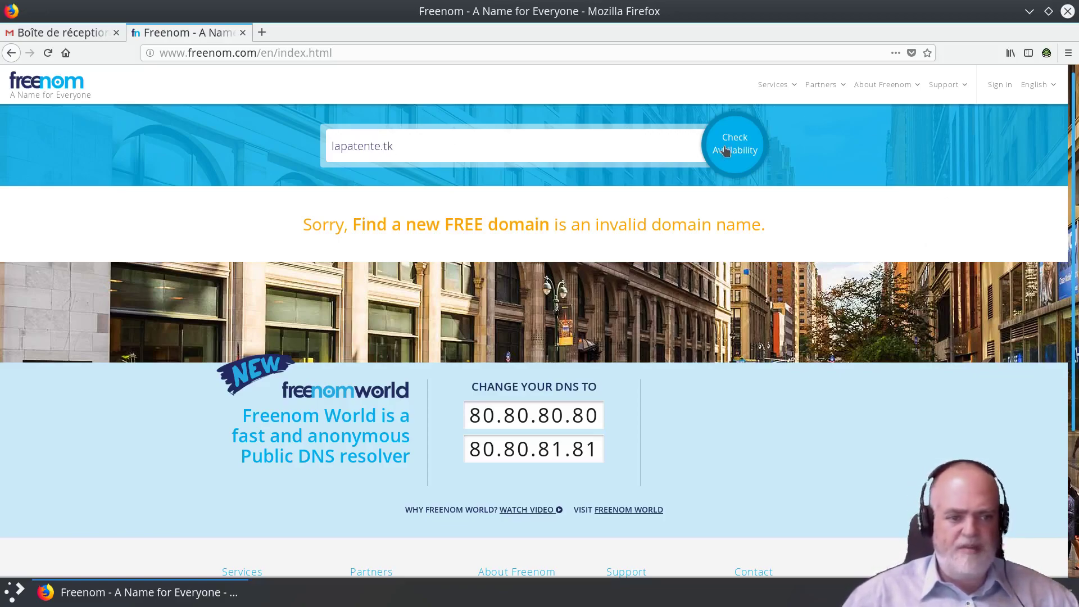
pyautogui.click(725, 149)
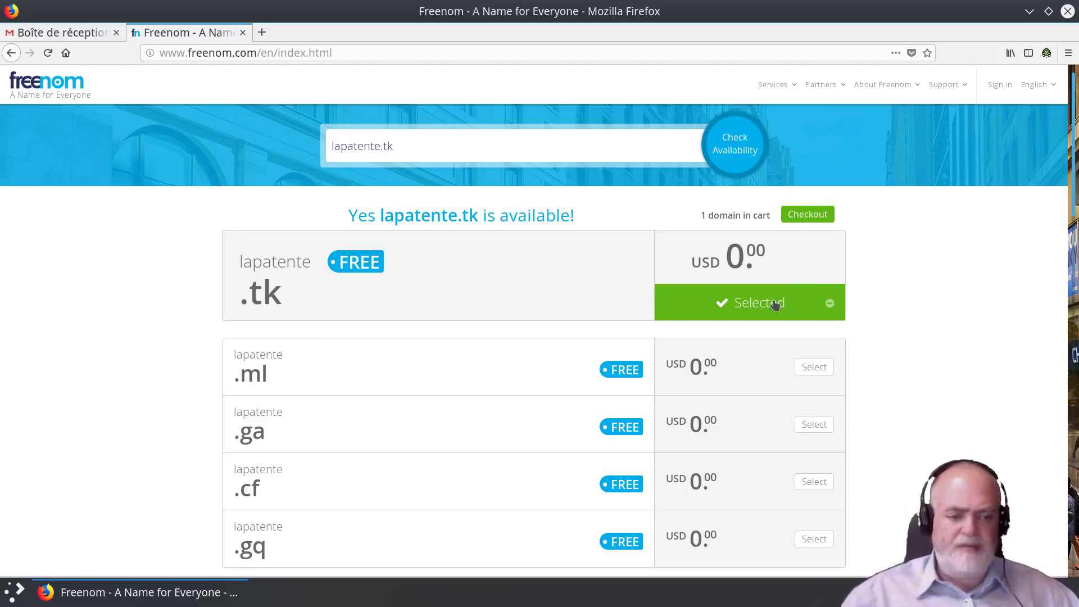
# Step: Check out lapatente.tk with the 3 Months @ FREE period and continue to review
pyautogui.click(803, 218)
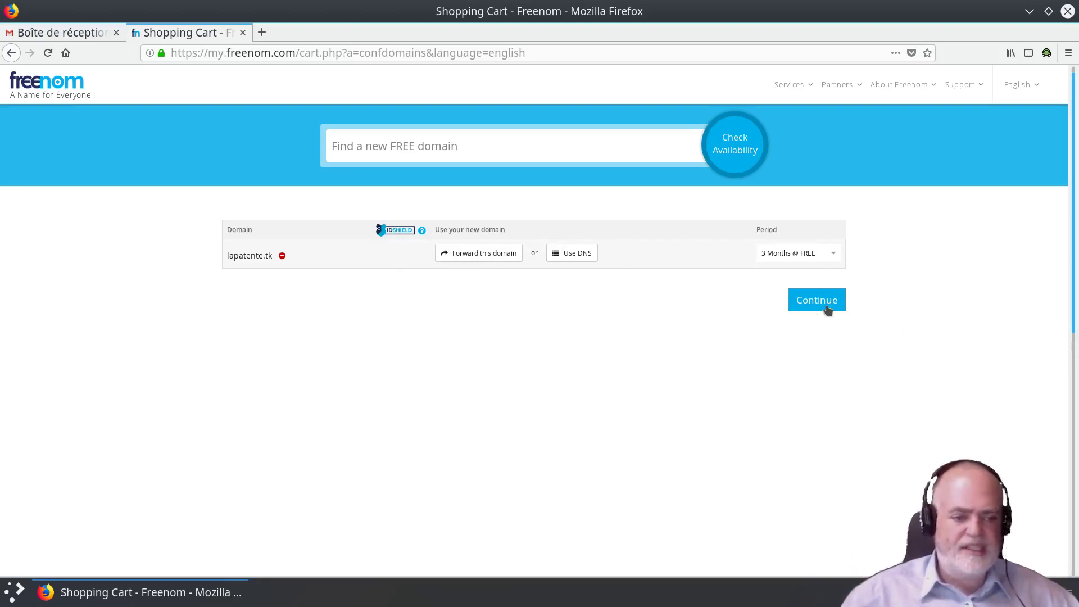
pyautogui.click(828, 309)
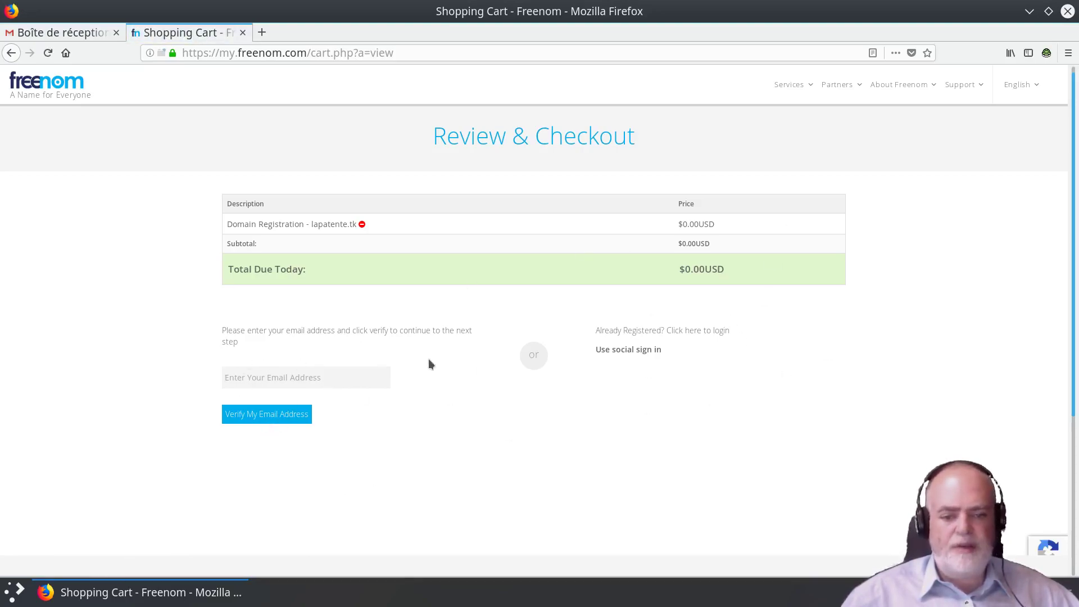
# Step: Enter the Gmail registration address and request verification of the email
pyautogui.click(321, 371)
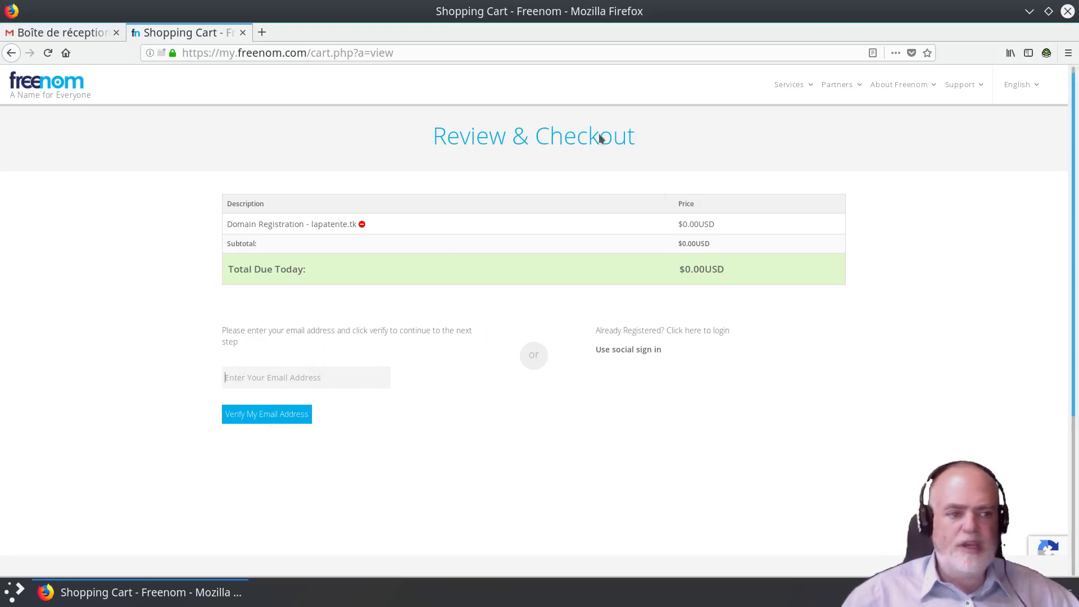
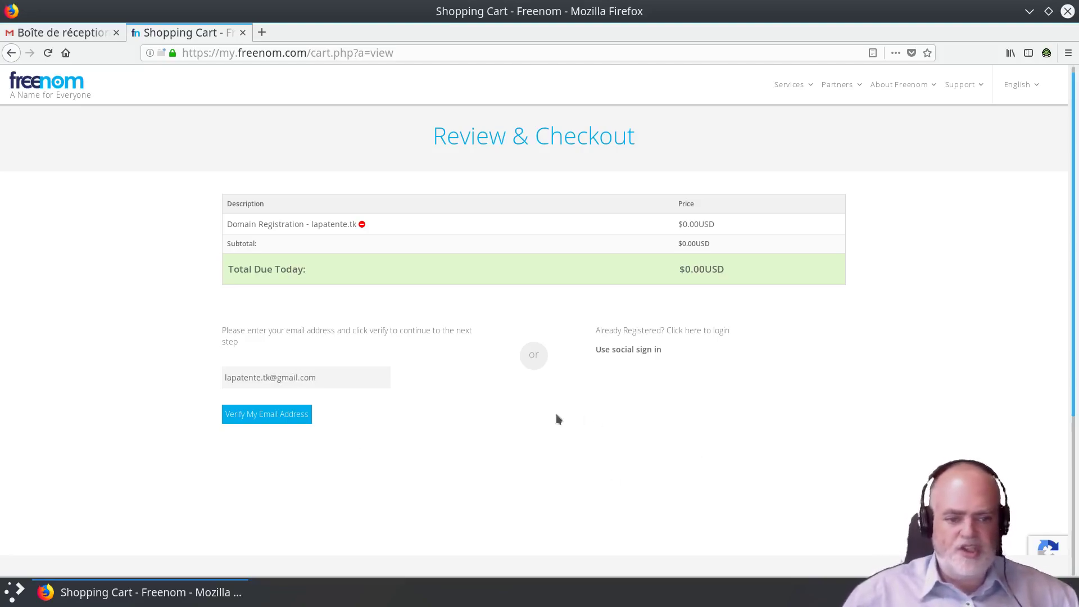
pyautogui.click(282, 416)
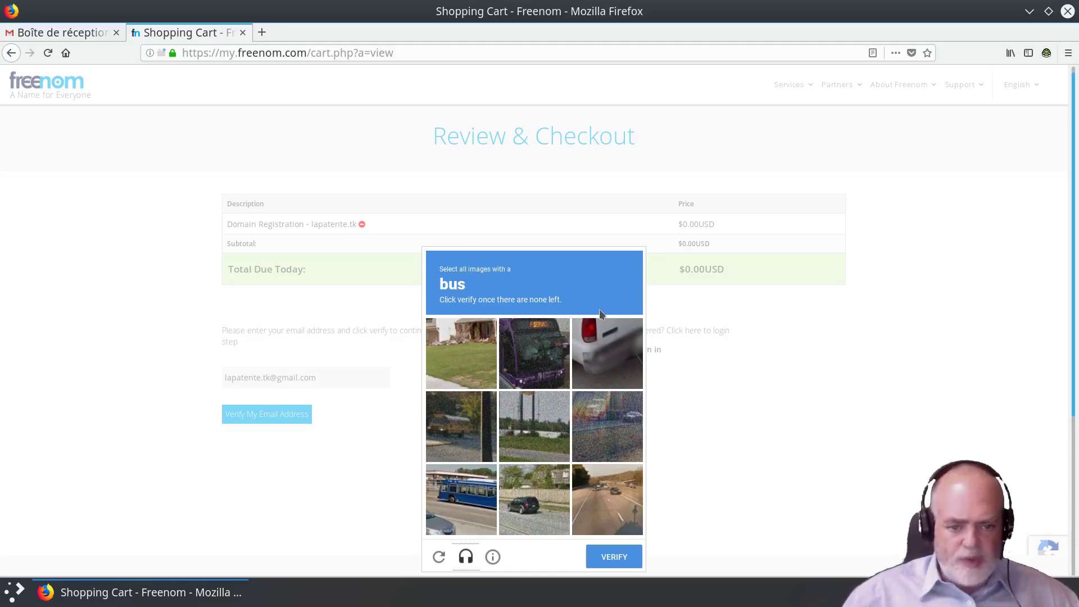
# Step: Select the four bus tiles in the reCAPTCHA and submit the challenge
pyautogui.click(467, 501)
pyautogui.click(466, 431)
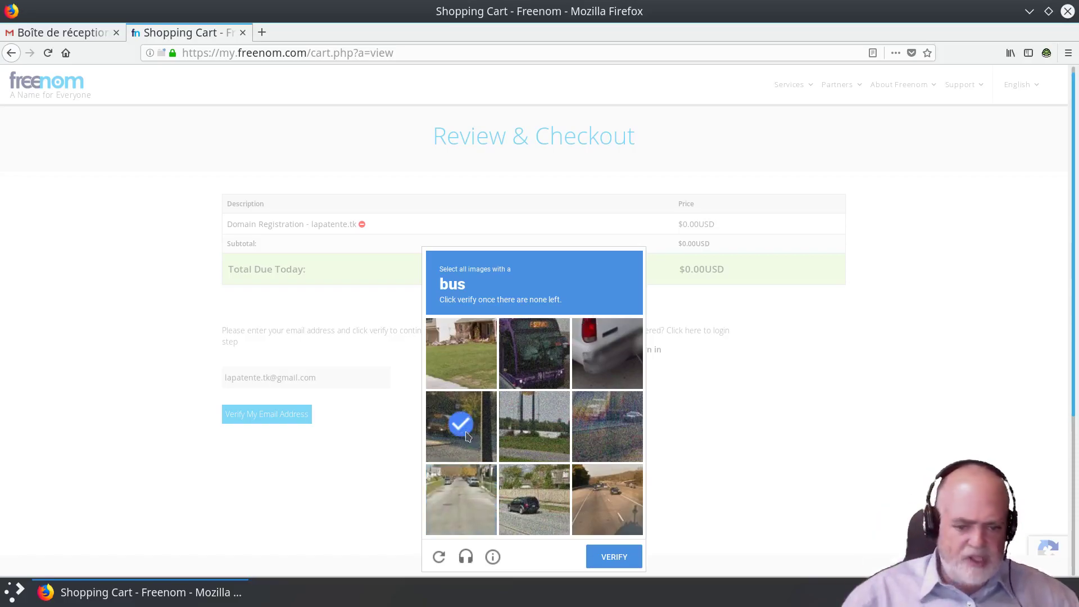
pyautogui.click(555, 373)
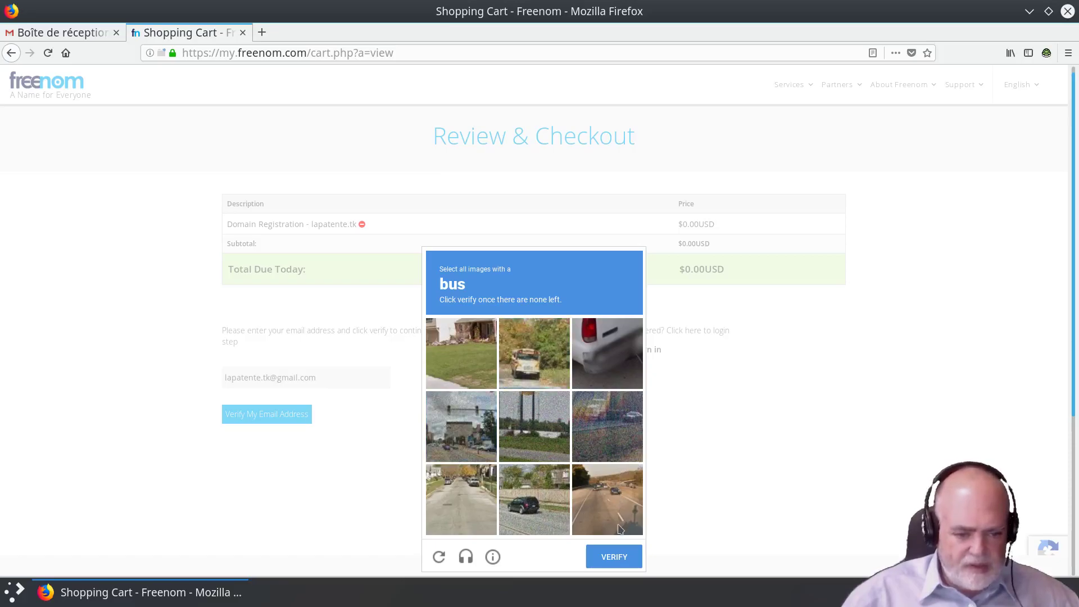
pyautogui.click(534, 345)
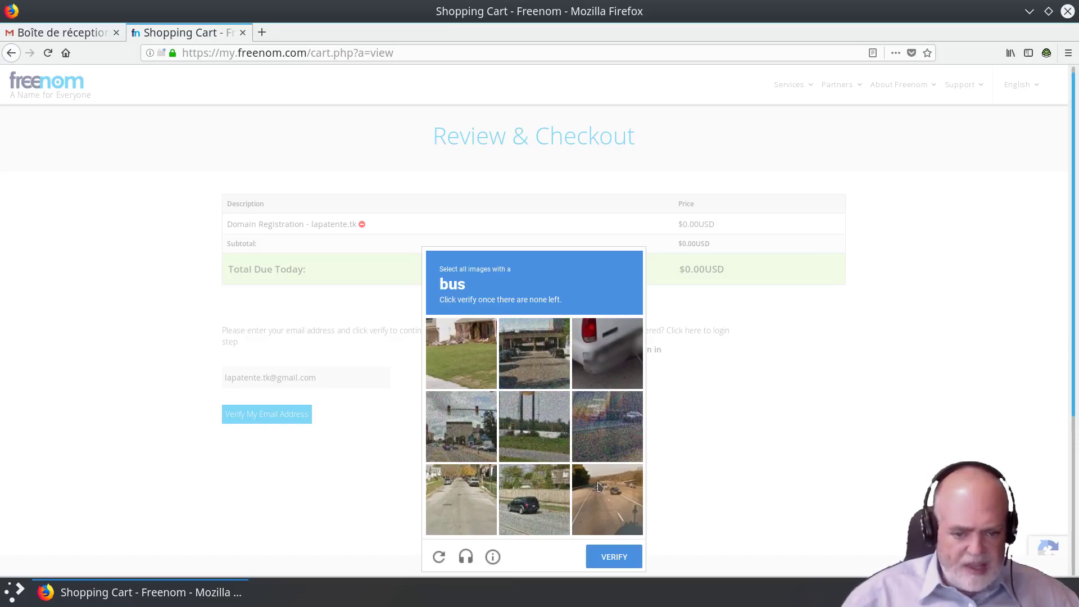
pyautogui.click(620, 556)
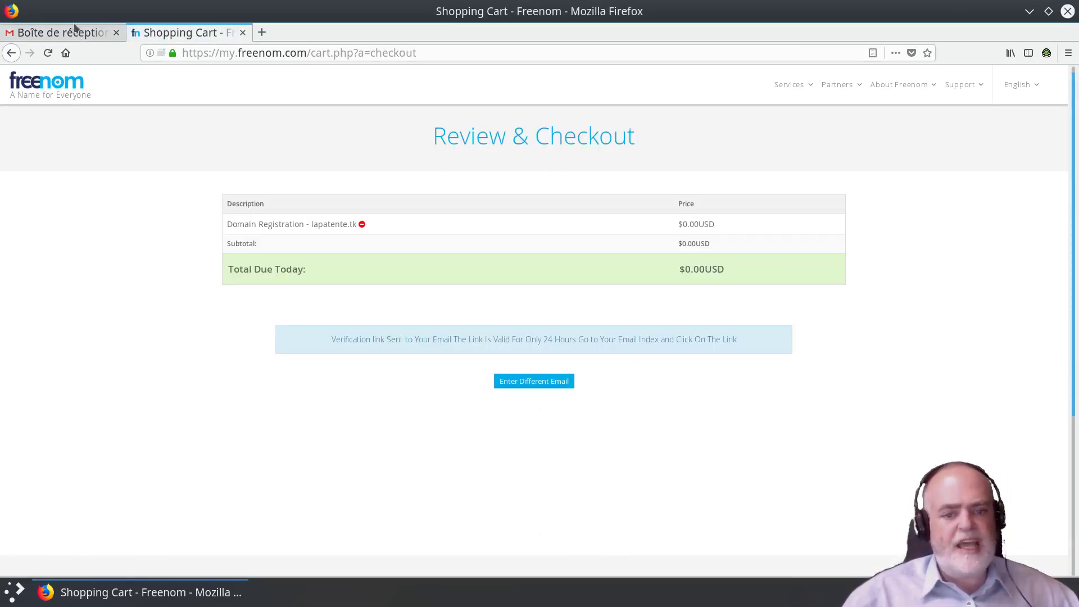
# Step: Open the Freenom Email Verification message in the Gmail inbox and follow its confirmation link
pyautogui.click(73, 31)
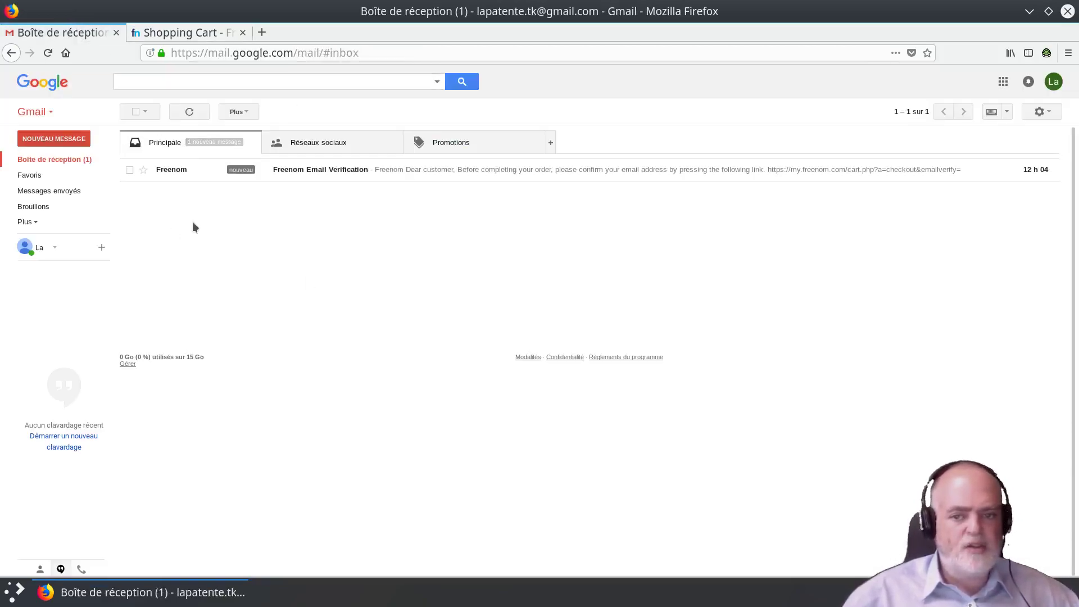
pyautogui.click(313, 171)
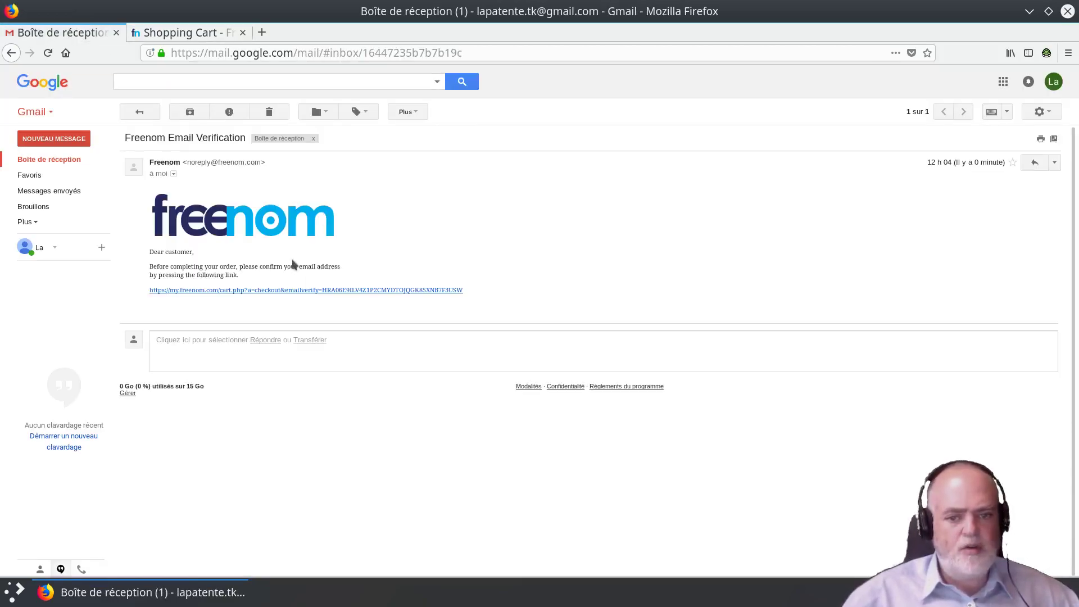
pyautogui.click(225, 290)
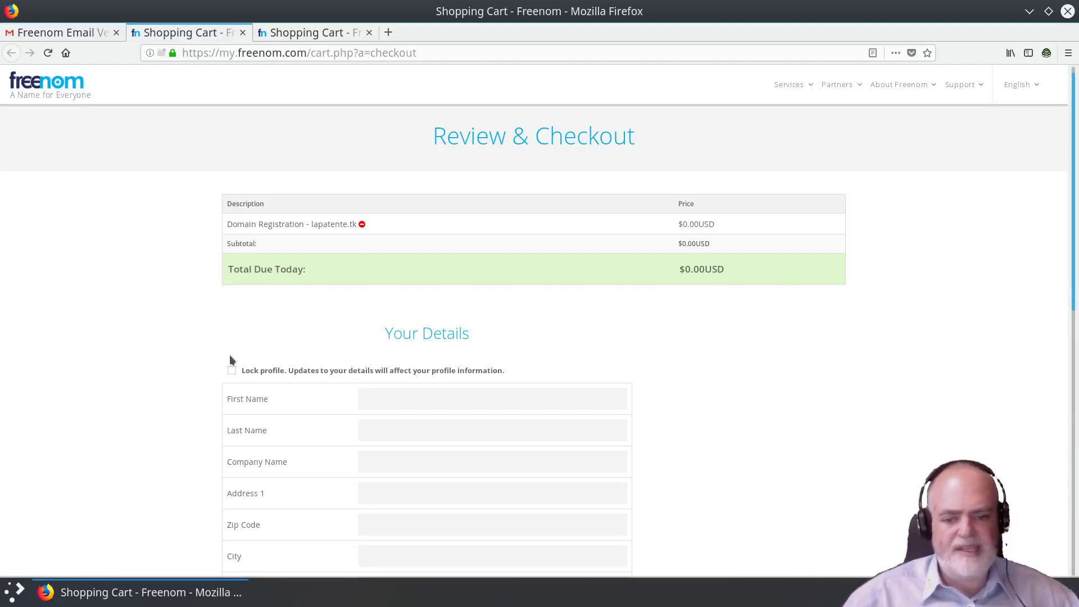
# Step: Fill in the name, company, address, postal code and city fields of Your Details
pyautogui.scroll(-1, 286, 324)
pyautogui.scroll(-4, 287, 326)
pyautogui.click(371, 253)
pyautogui.write('La')
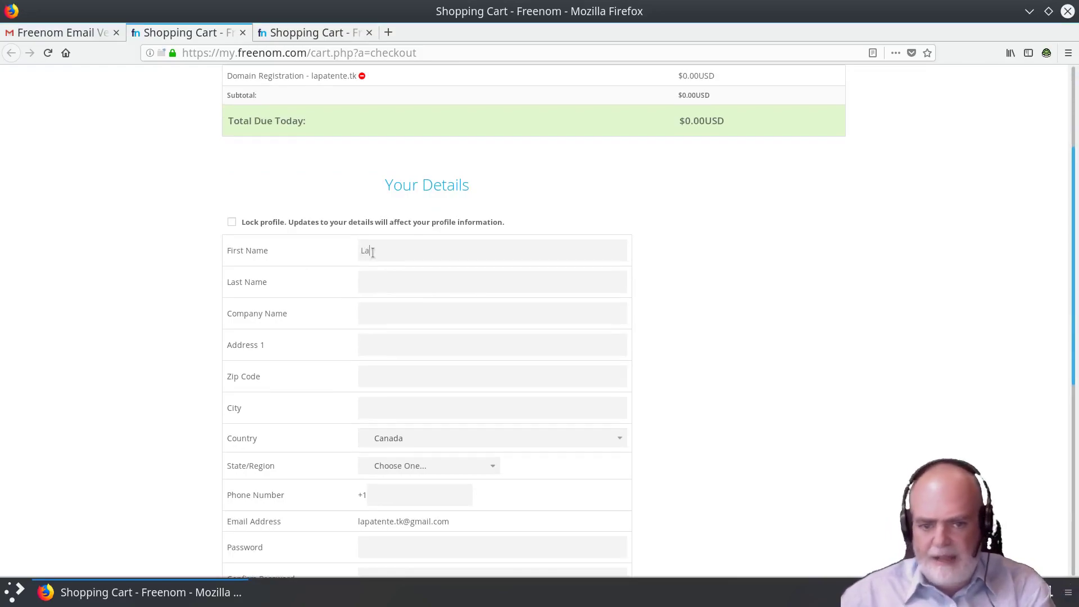
pyautogui.write('Patente')
pyautogui.press('BackSpace')
pyautogui.press('BackSpace')
pyautogui.press('BackSpace')
pyautogui.press('BackSpace')
pyautogui.write('ente')
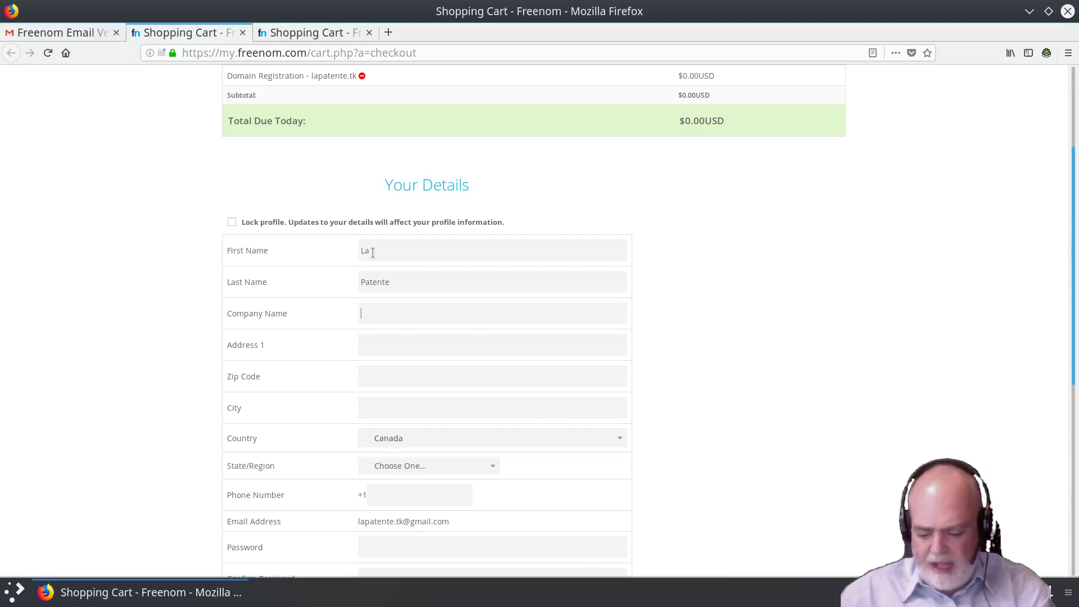
pyautogui.write('La Patente')
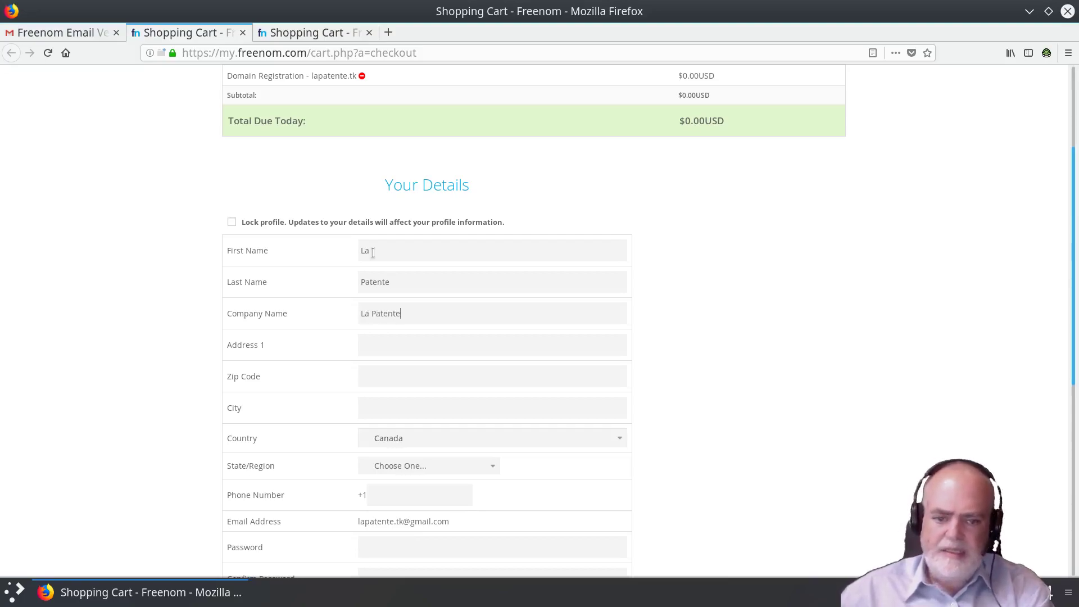
pyautogui.write('La Patente')
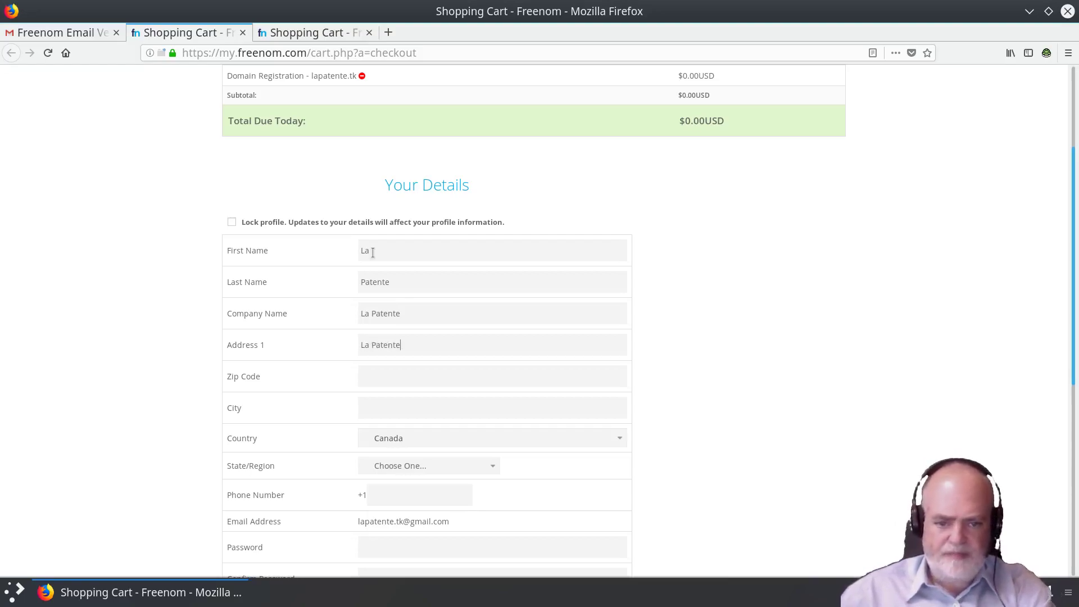
pyautogui.write('G0G1')
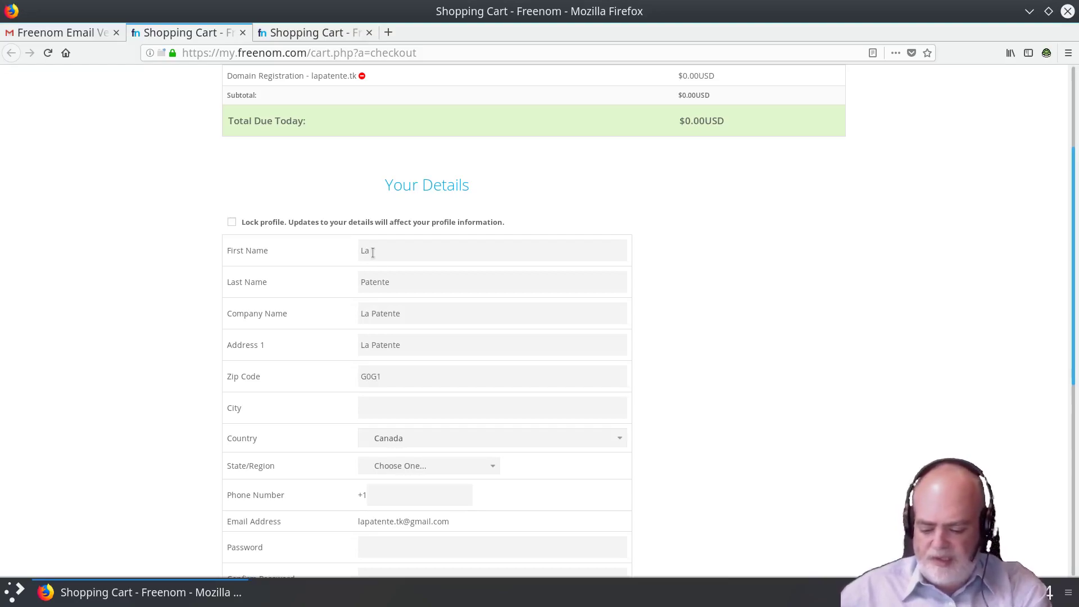
pyautogui.write('0G')
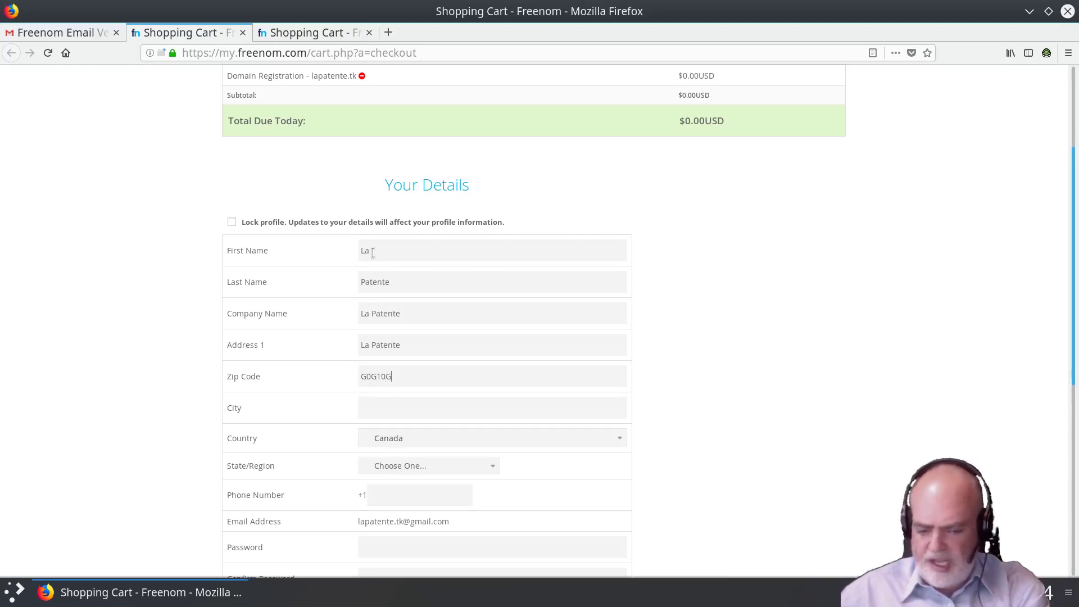
pyautogui.write('Quy')
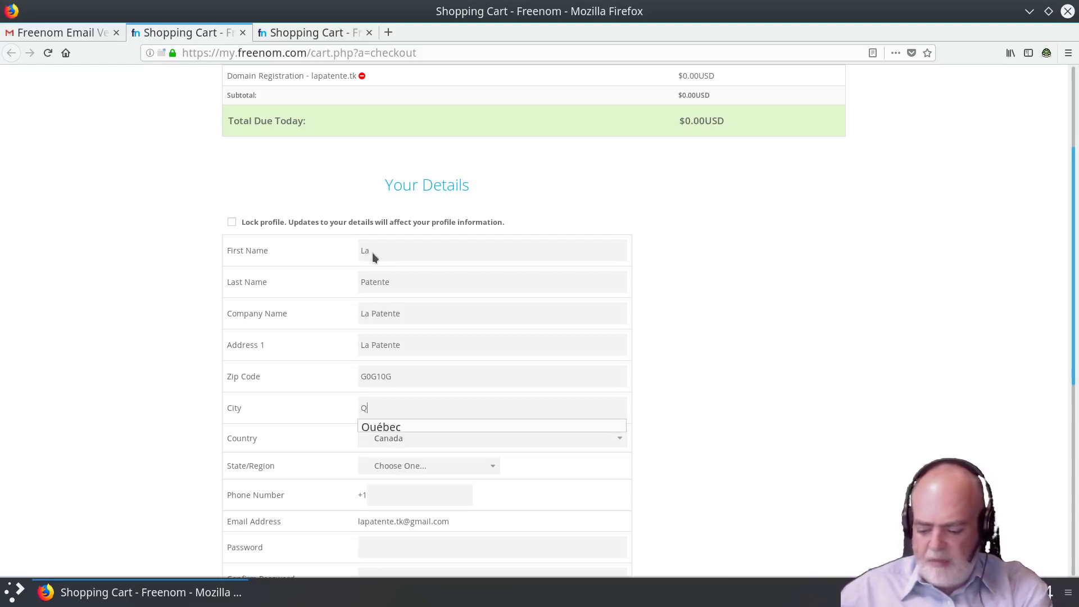
pyautogui.press('BackSpace')
pyautogui.write('ebec')
pyautogui.press('Tab')
pyautogui.press('Tab')
pyautogui.press('Tab')
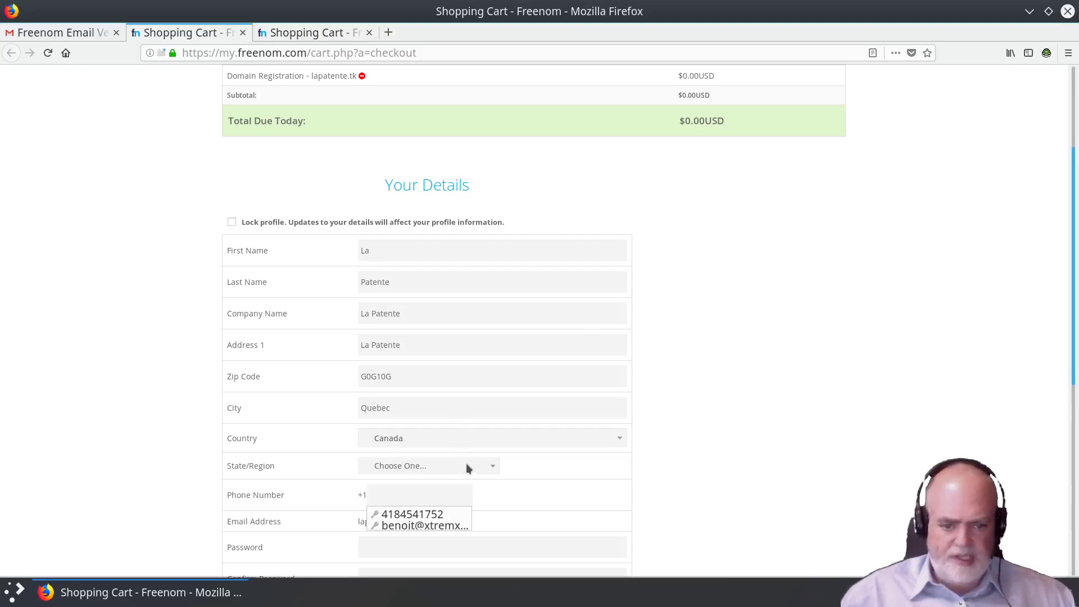
# Step: Choose Quebec as the province and enter the phone number
pyautogui.click(467, 466)
pyautogui.click(419, 406)
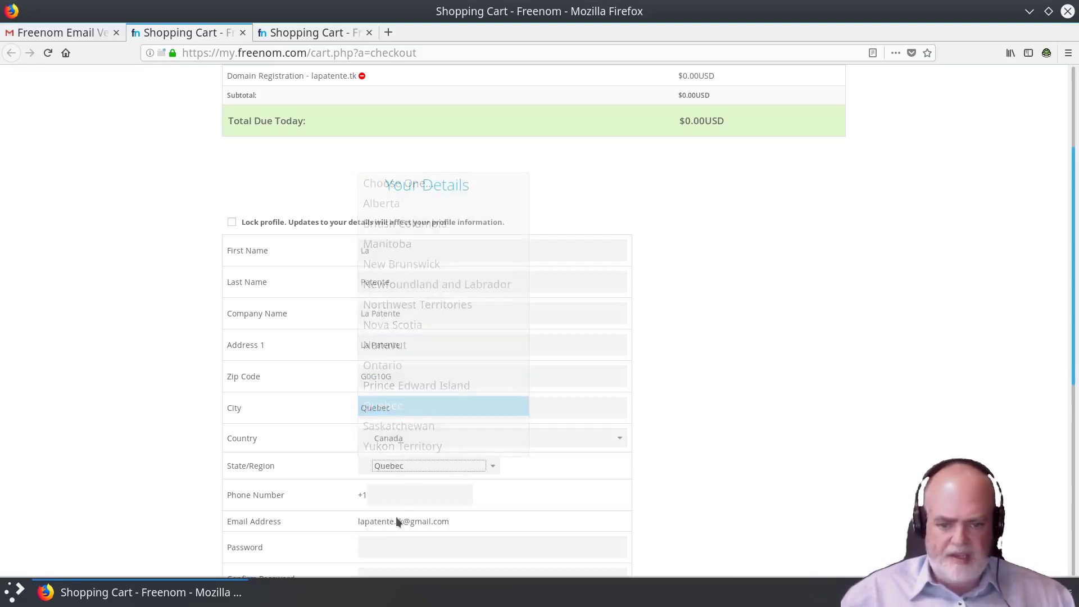
pyautogui.click(397, 502)
pyautogui.write('4')
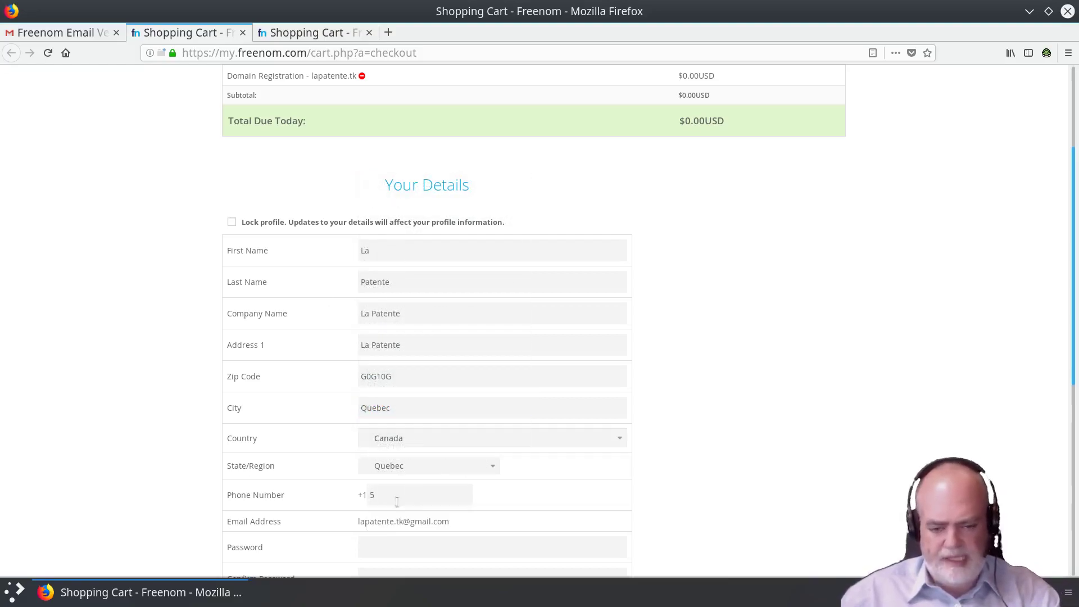
pyautogui.write('18')
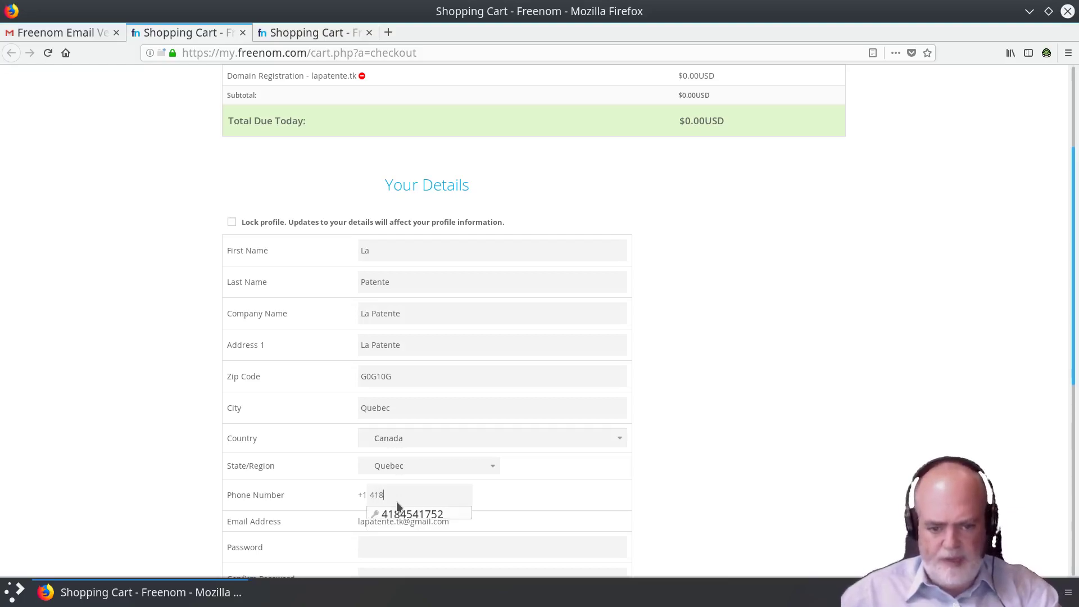
pyautogui.write('5551212')
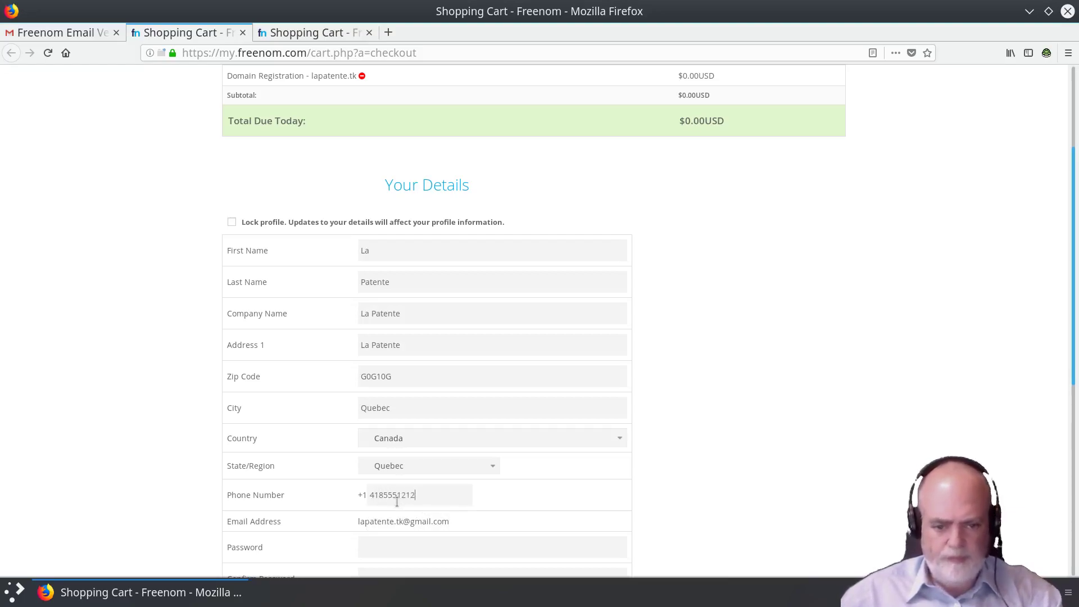
# Step: Enter and confirm the account password, then accept the Terms & Conditions
pyautogui.scroll(-4, 775, 433)
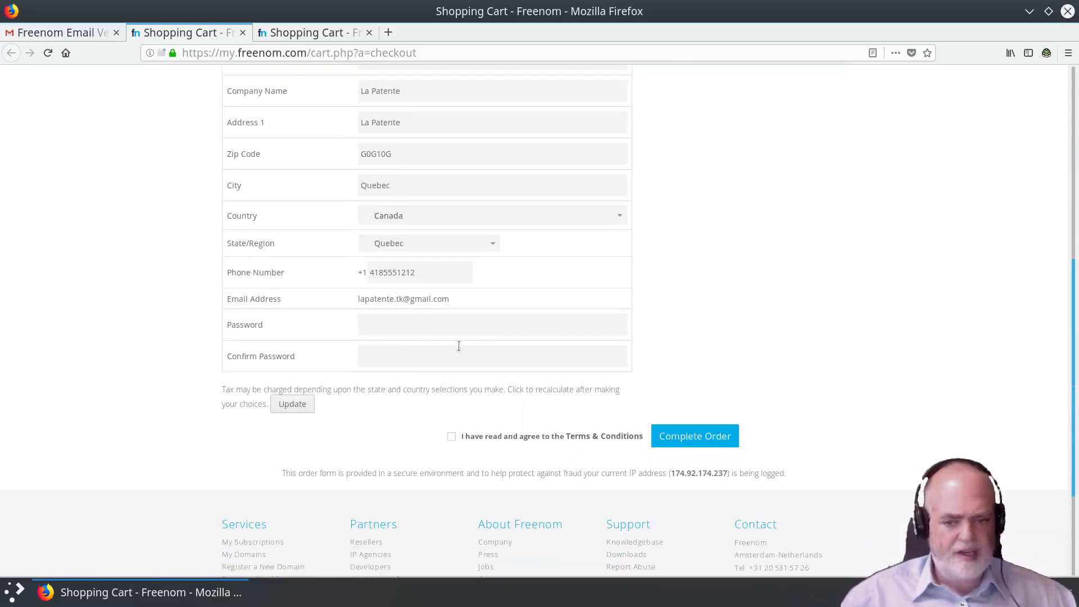
pyautogui.click(459, 325)
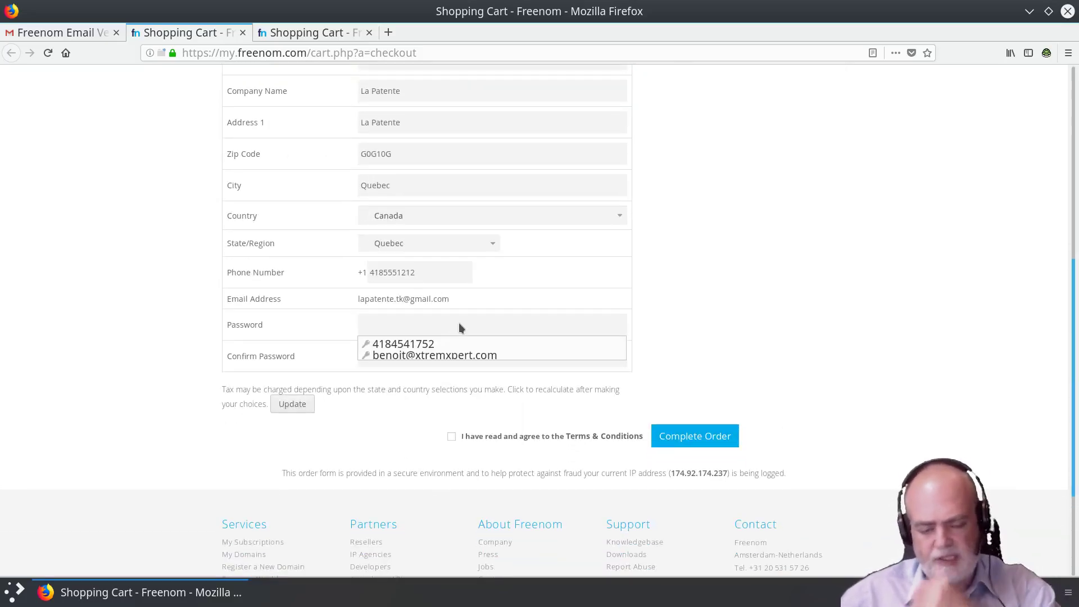
pyautogui.write('••••••')
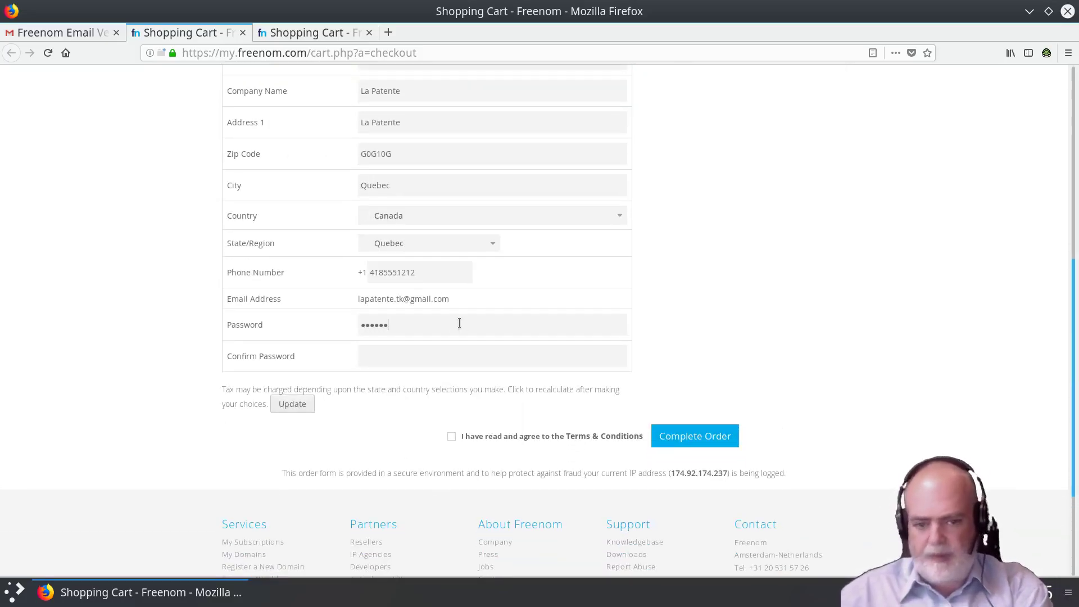
pyautogui.write('•••••')
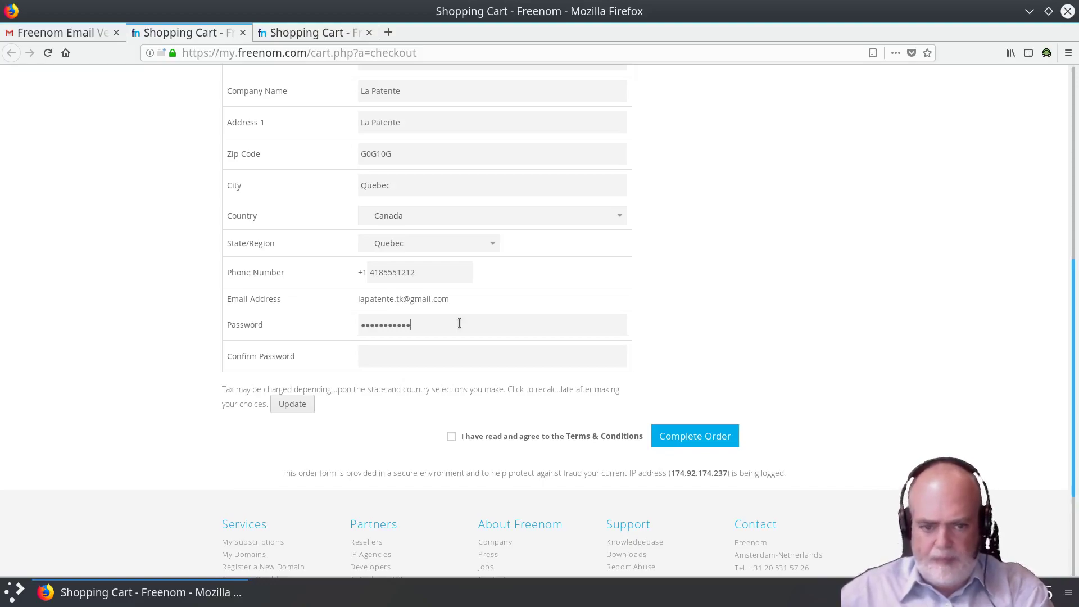
pyautogui.press('Tab')
pyautogui.write('••••••••')
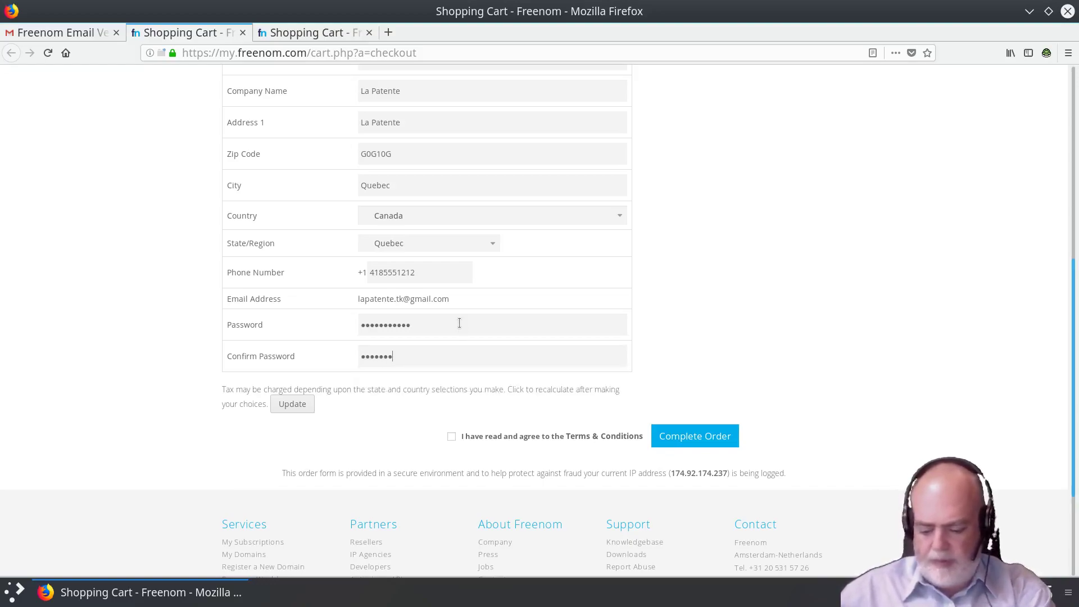
pyautogui.doubleClick(459, 323)
pyautogui.press('BackSpace')
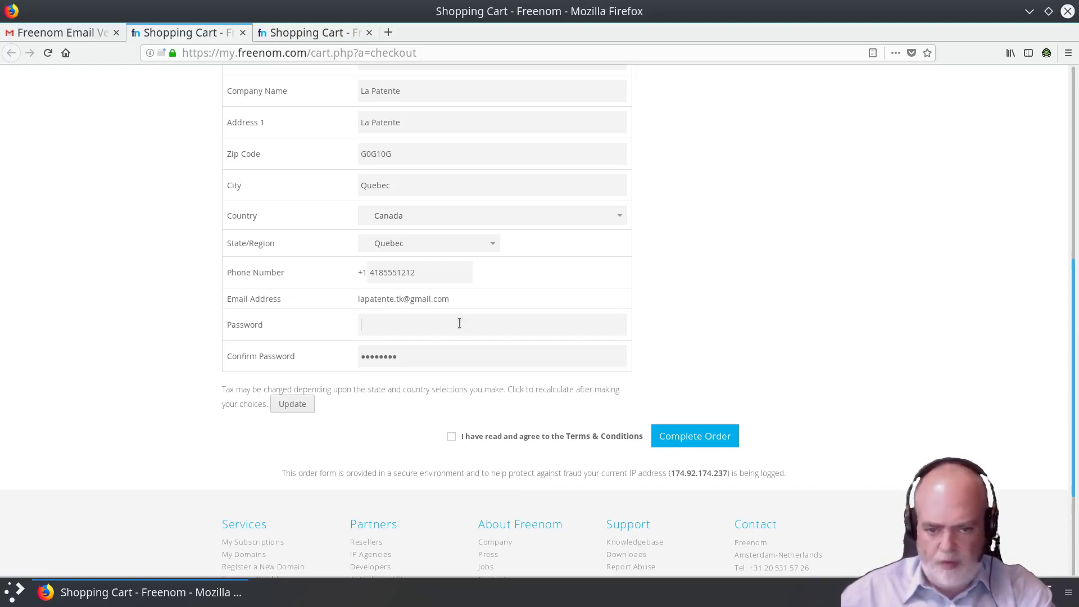
pyautogui.write('•••••••')
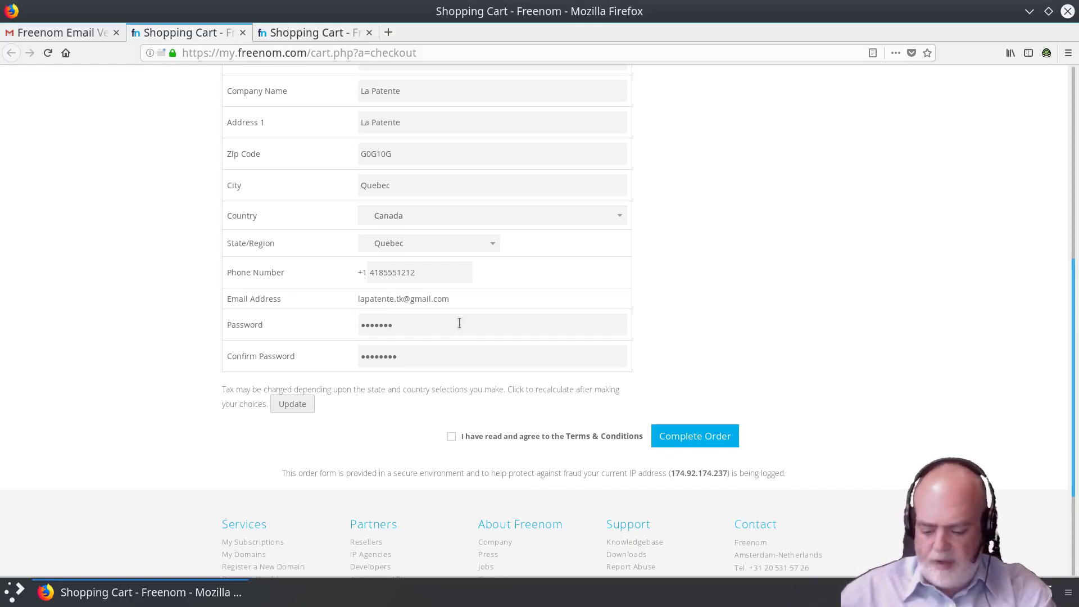
pyautogui.write('••••')
pyautogui.press('Tab')
pyautogui.write('•••••')
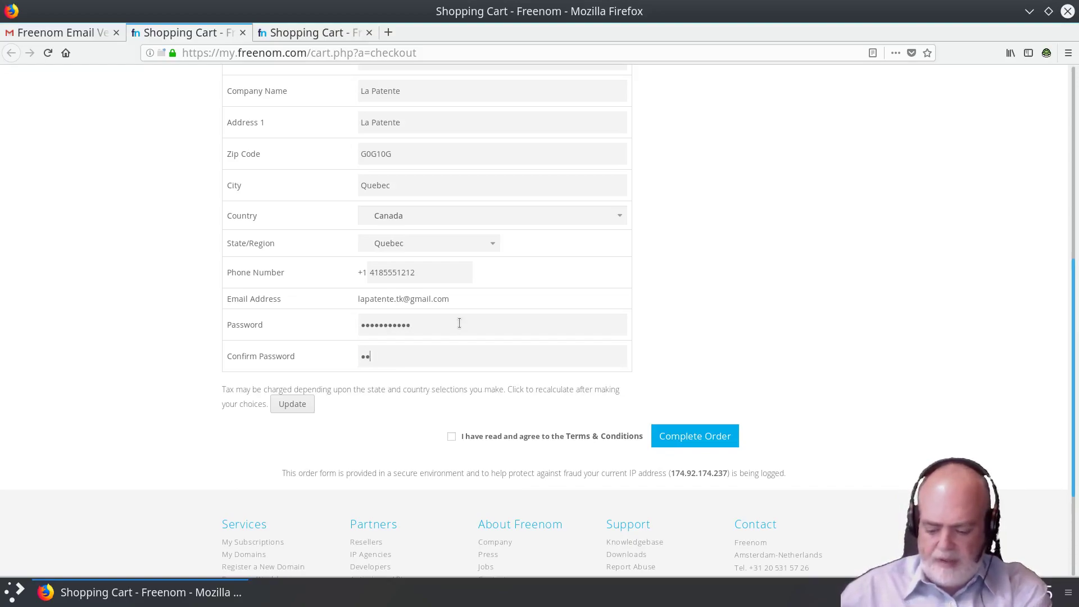
pyautogui.write('•••••••')
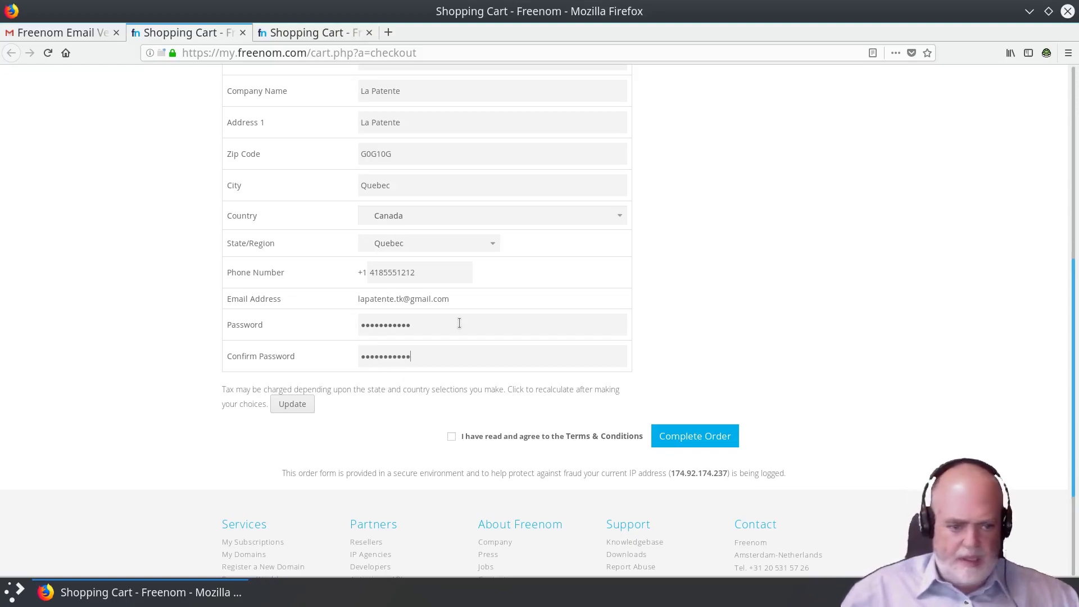
pyautogui.click(454, 438)
# Step: Submit the order and save the Freenom login in the browser
pyautogui.click(698, 436)
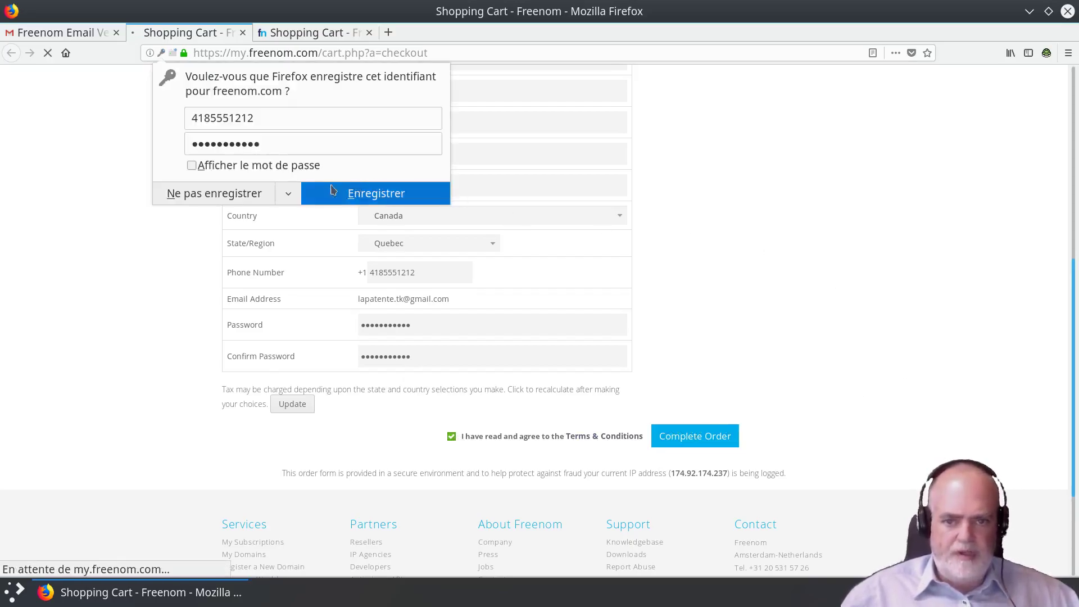
pyautogui.doubleClick(263, 115)
pyautogui.click(263, 116)
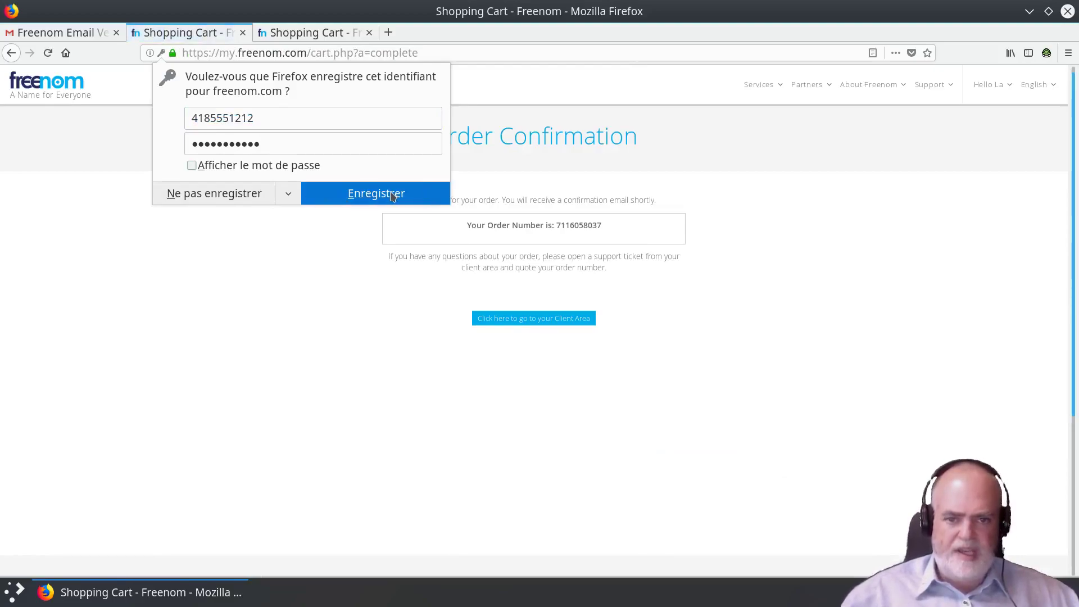
pyautogui.click(372, 194)
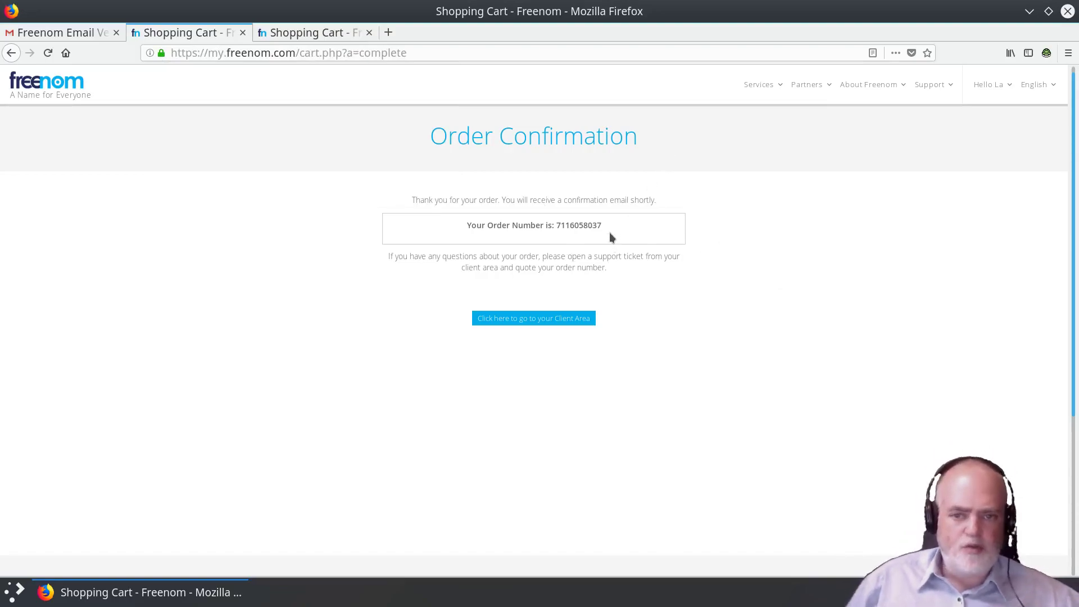
# Step: Go to the client area and view My Invoices, showing no records and $0.00USD due
pyautogui.click(560, 320)
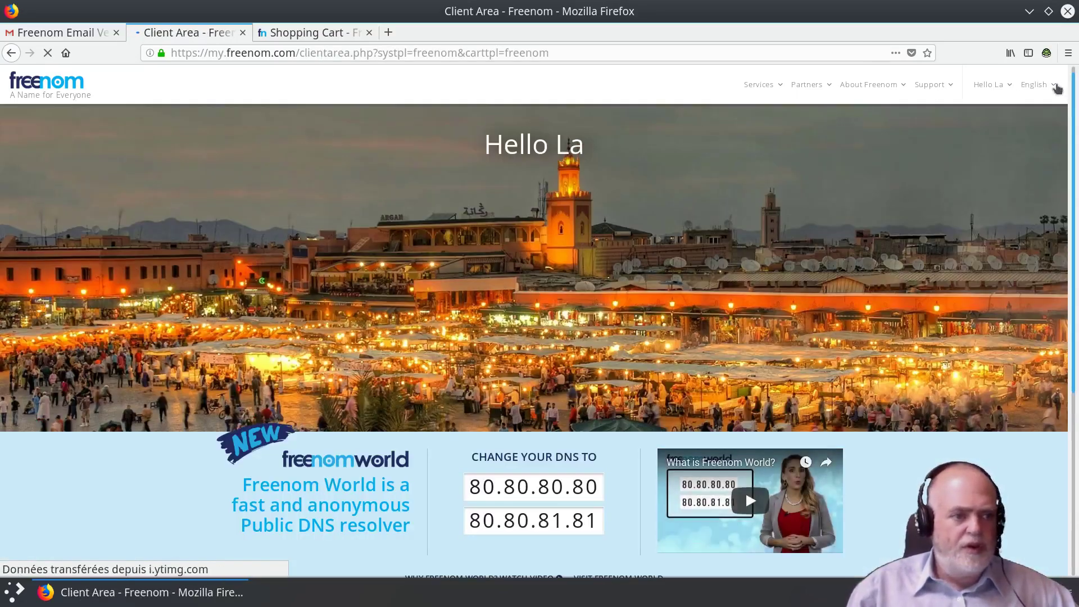
pyautogui.click(1005, 87)
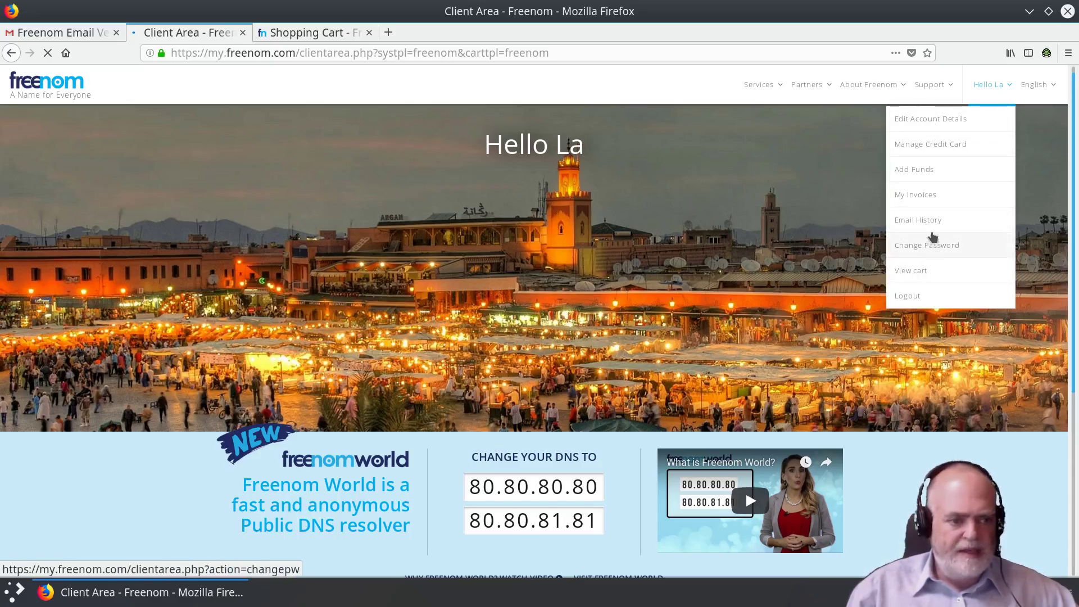
pyautogui.click(927, 195)
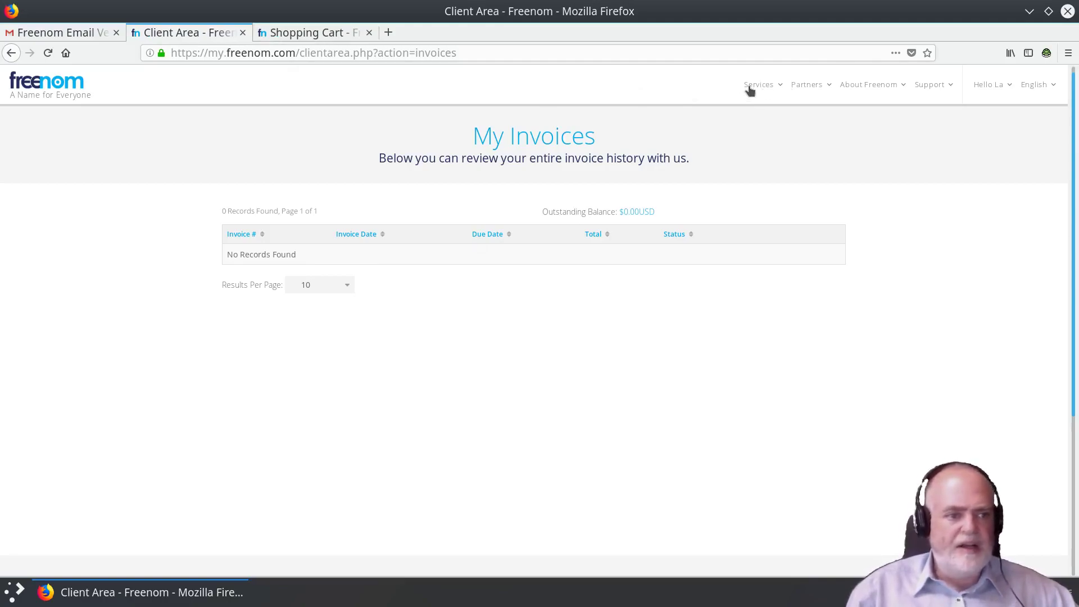
# Step: Open Services > My Domains, which leads to the sign-in page
pyautogui.click(982, 86)
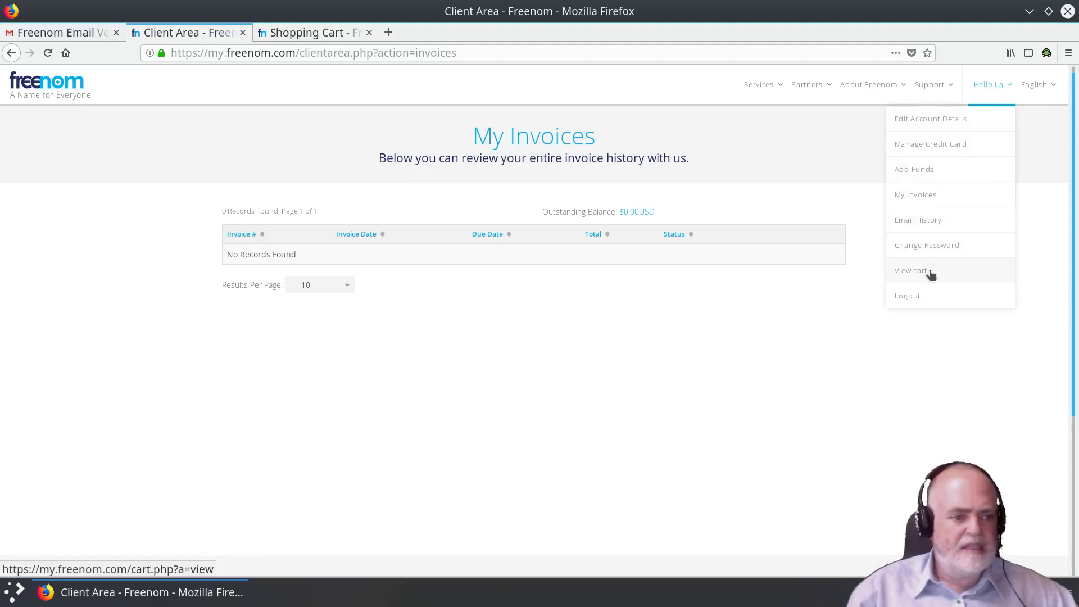
pyautogui.click(1052, 85)
pyautogui.click(1055, 87)
pyautogui.click(944, 90)
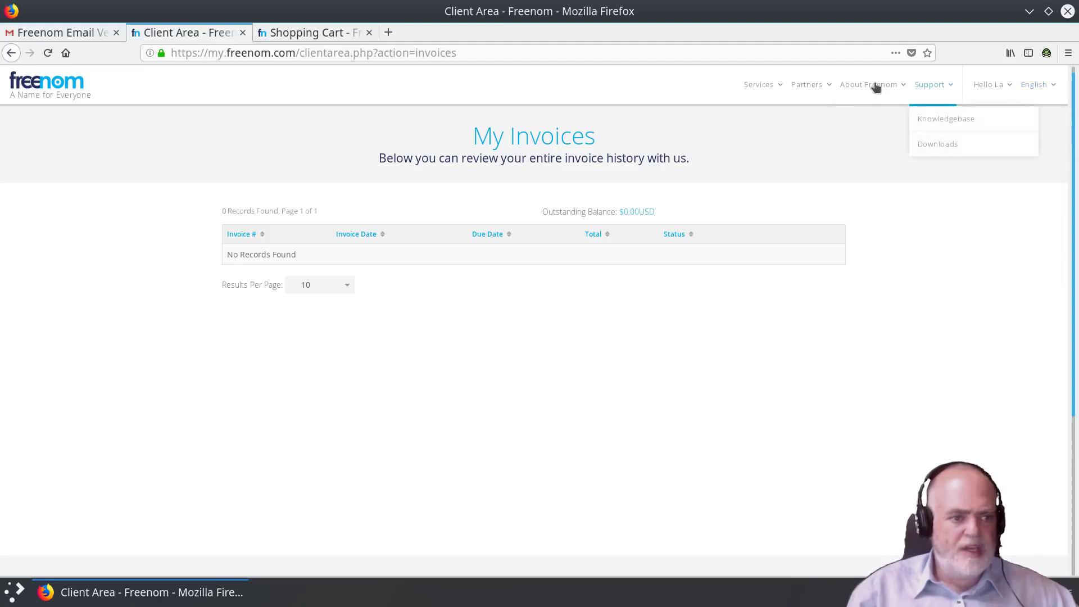
pyautogui.moveTo(802, 96)
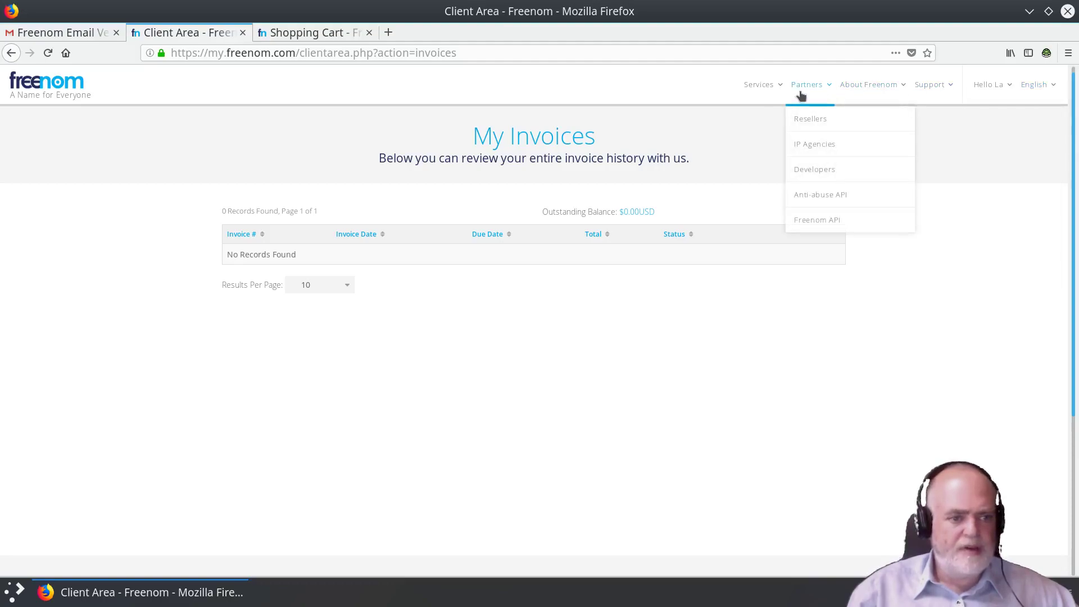
pyautogui.moveTo(768, 90)
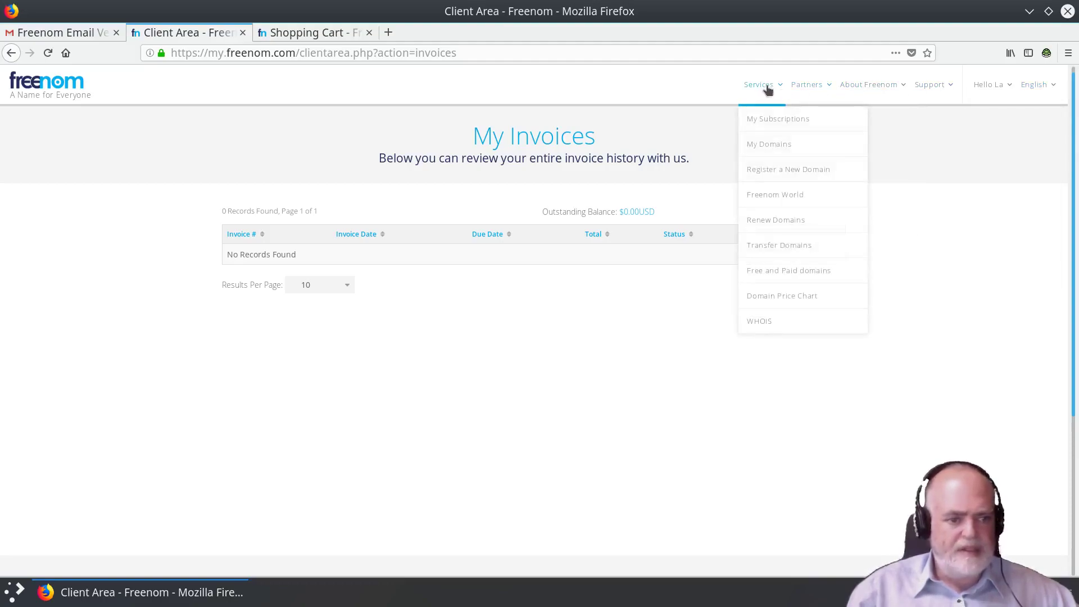
pyautogui.click(776, 149)
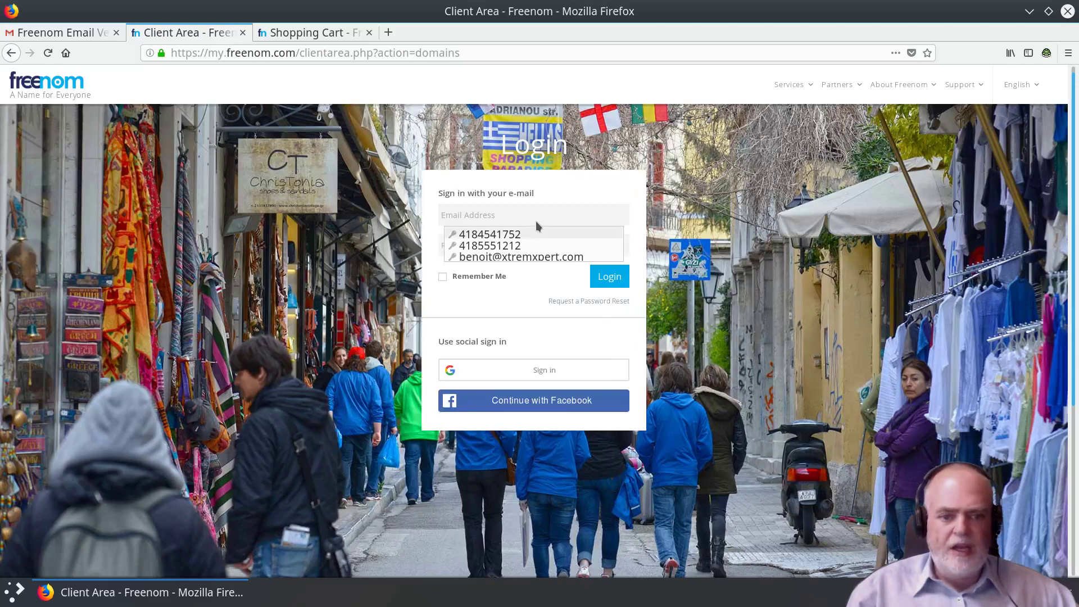
# Step: Log in with the account's Gmail address and password
pyautogui.click(528, 303)
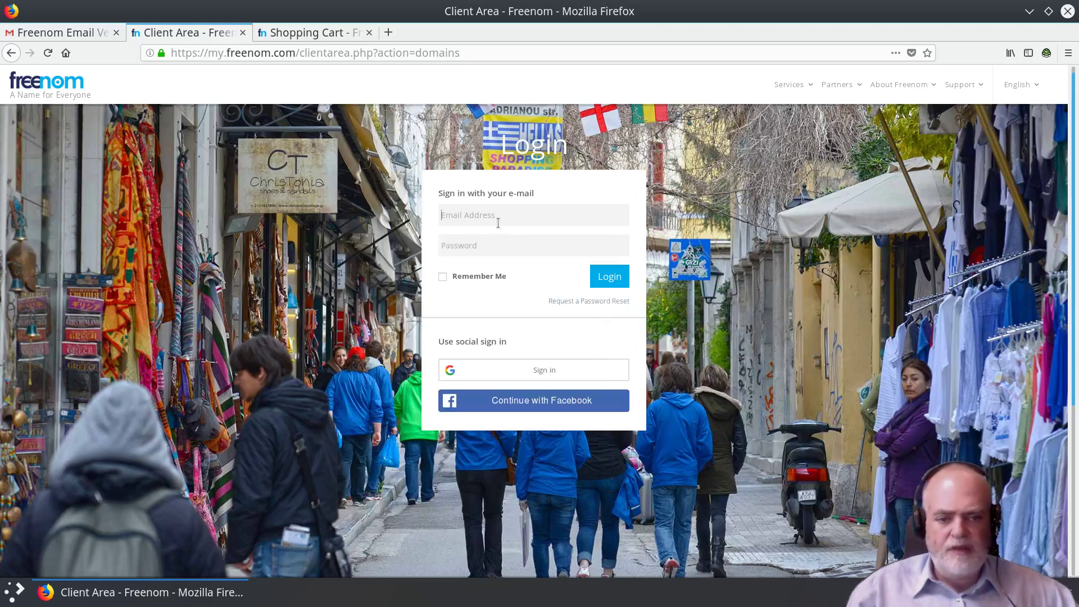
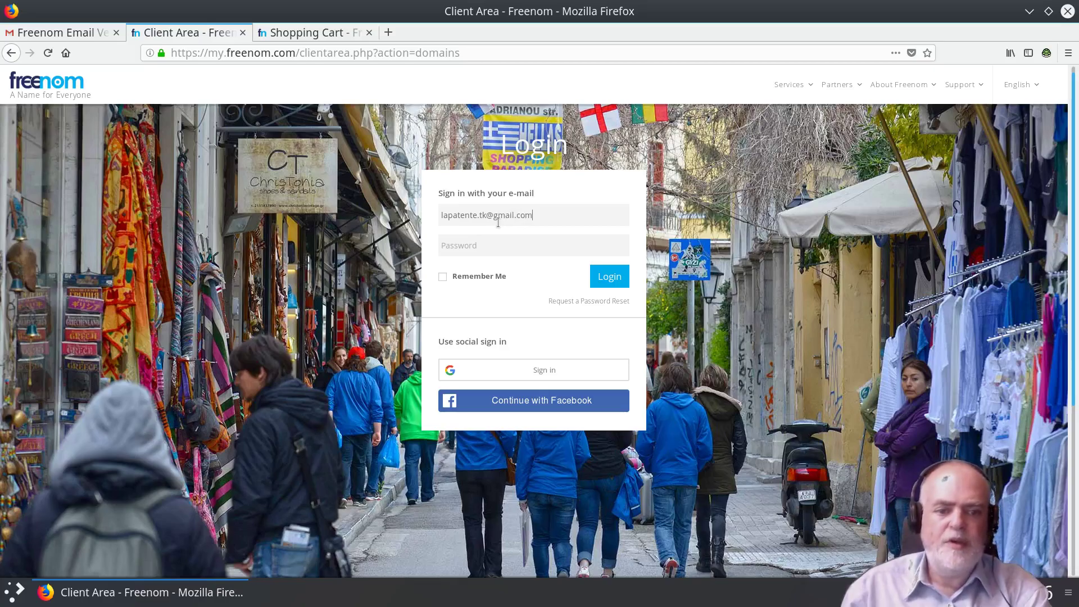
pyautogui.press('Tab')
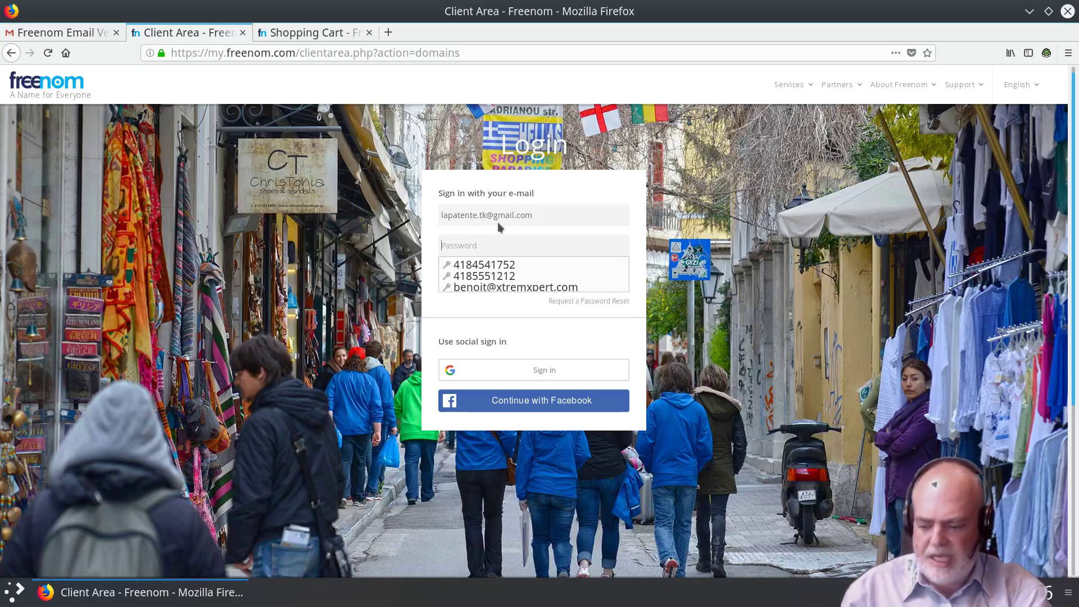
pyautogui.write('•••••••••')
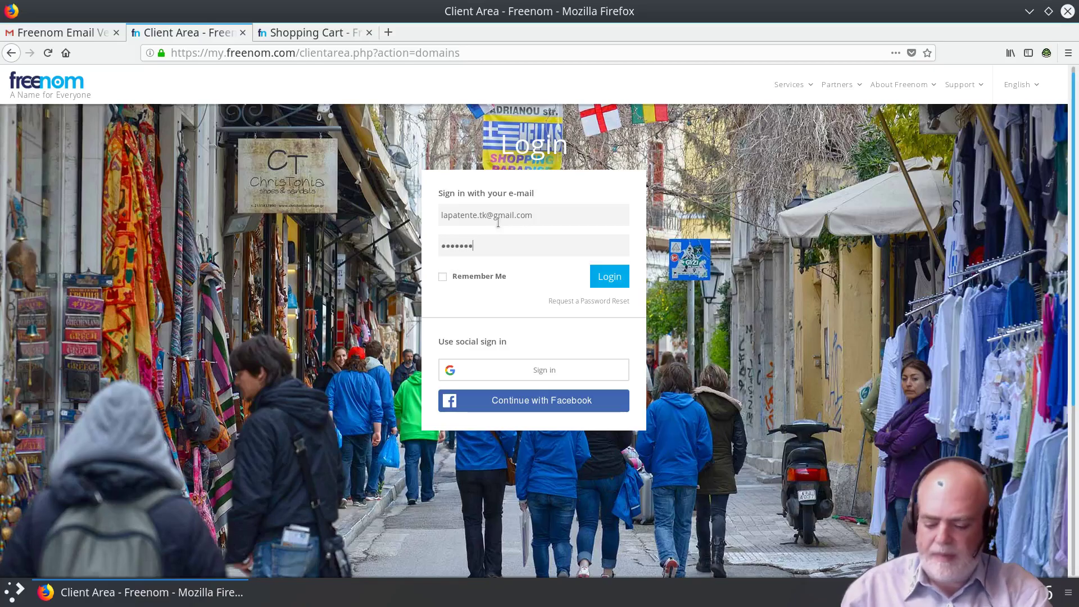
pyautogui.write('••')
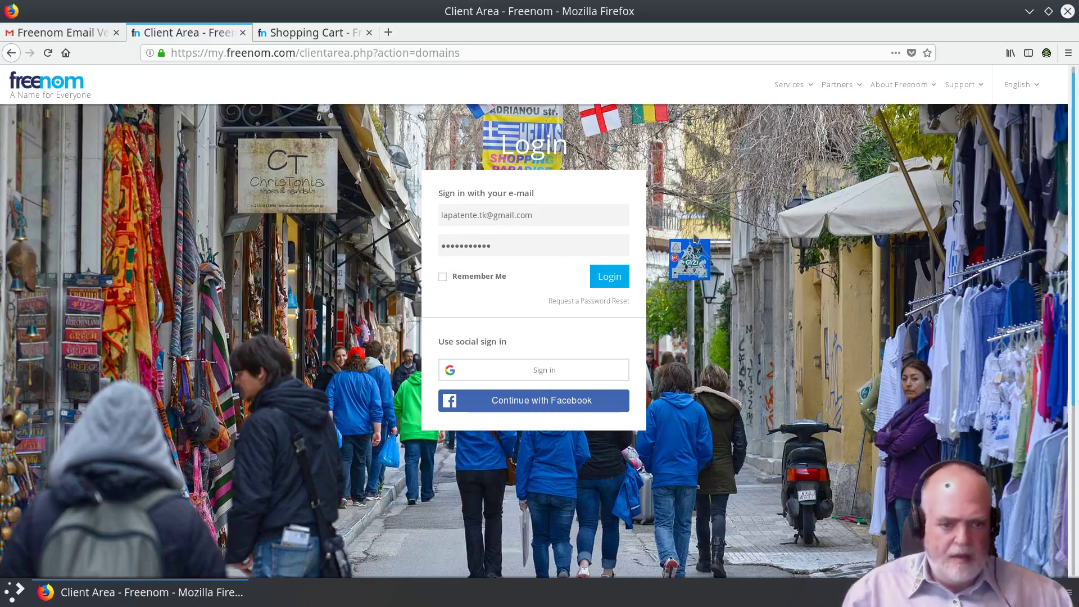
pyautogui.click(618, 282)
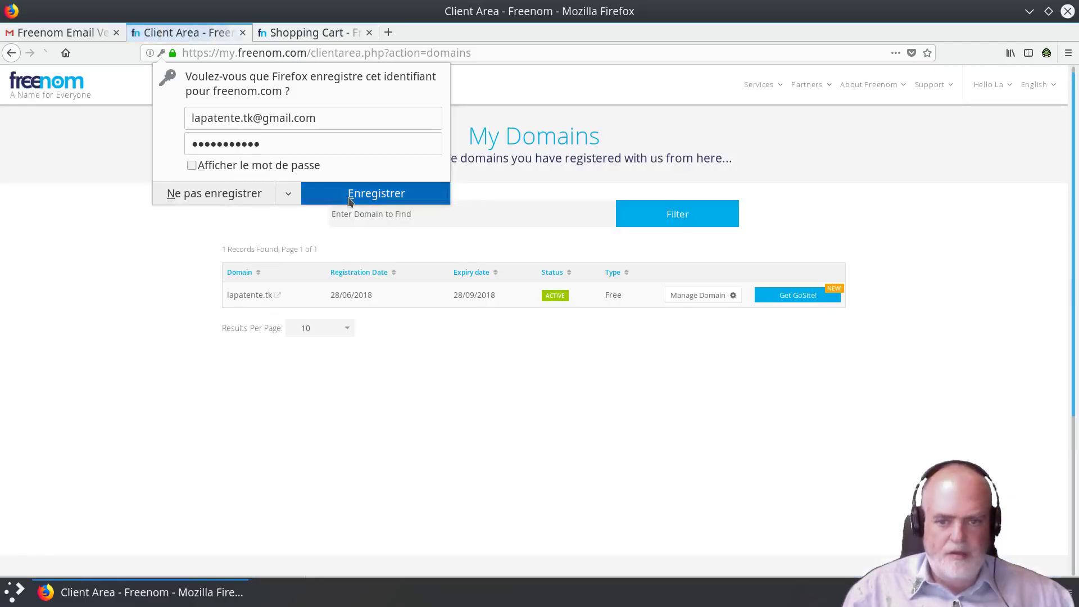
# Step: Let Firefox save the Freenom login, then open Manage Domain for lapatente.tk
pyautogui.click(350, 199)
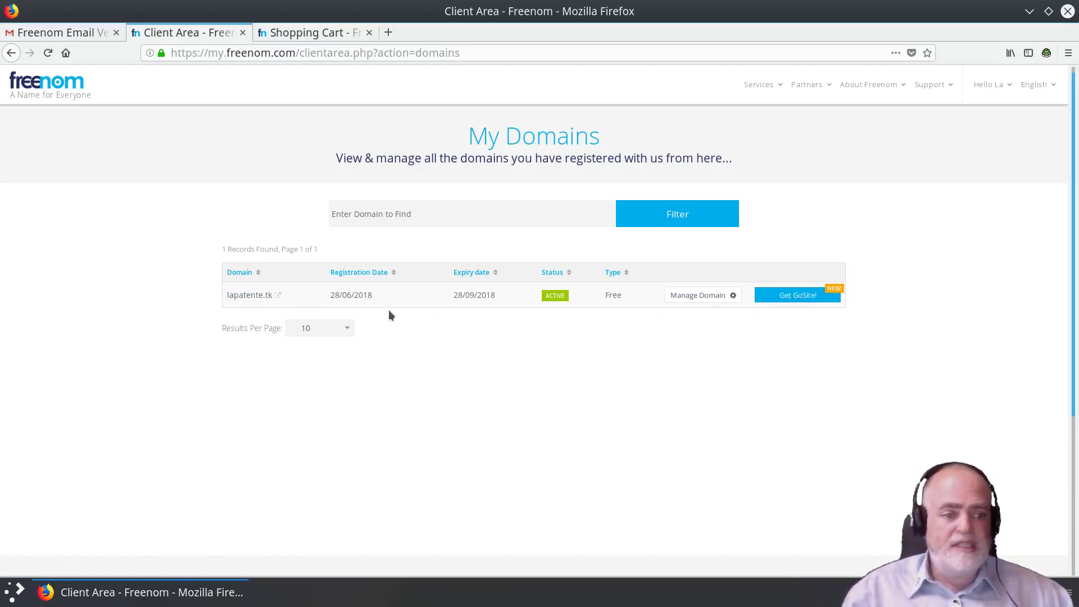
pyautogui.click(699, 298)
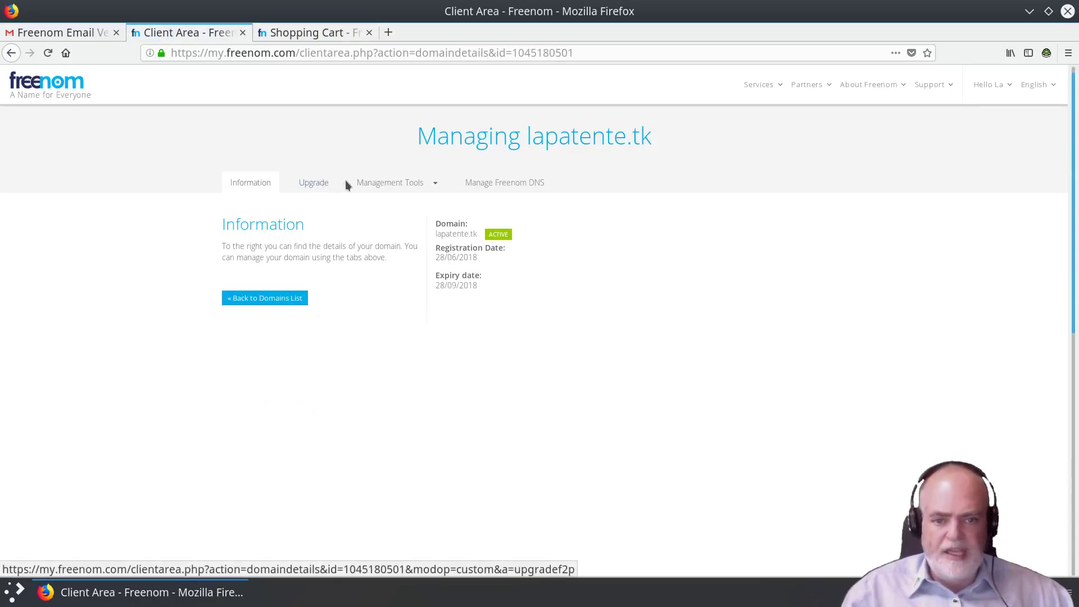
# Step: Show the Nameservers settings for lapatente.tk from Management Tools
pyautogui.click(387, 183)
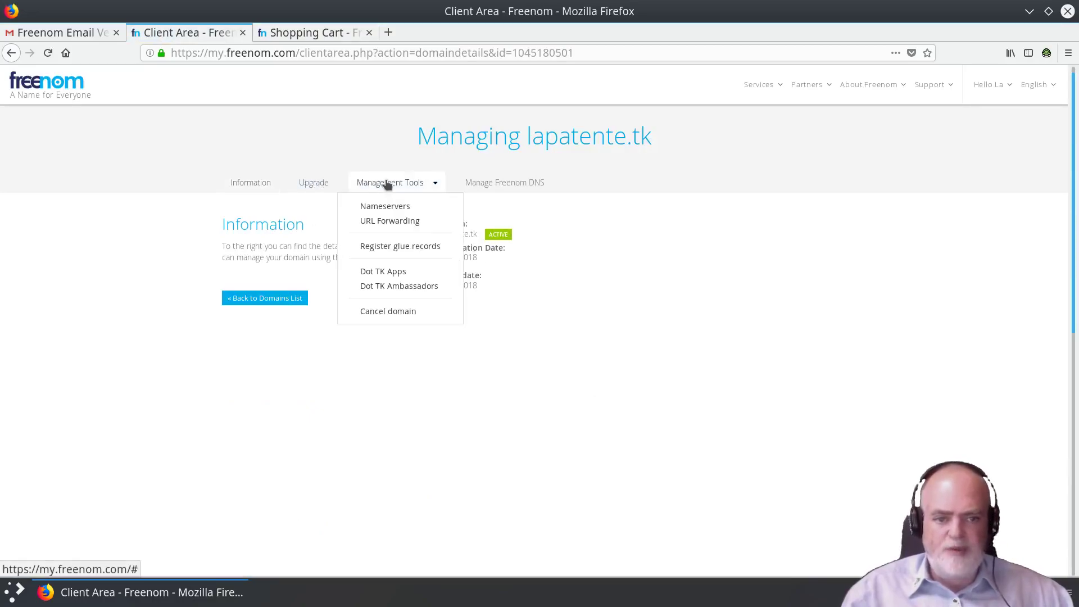
pyautogui.click(398, 206)
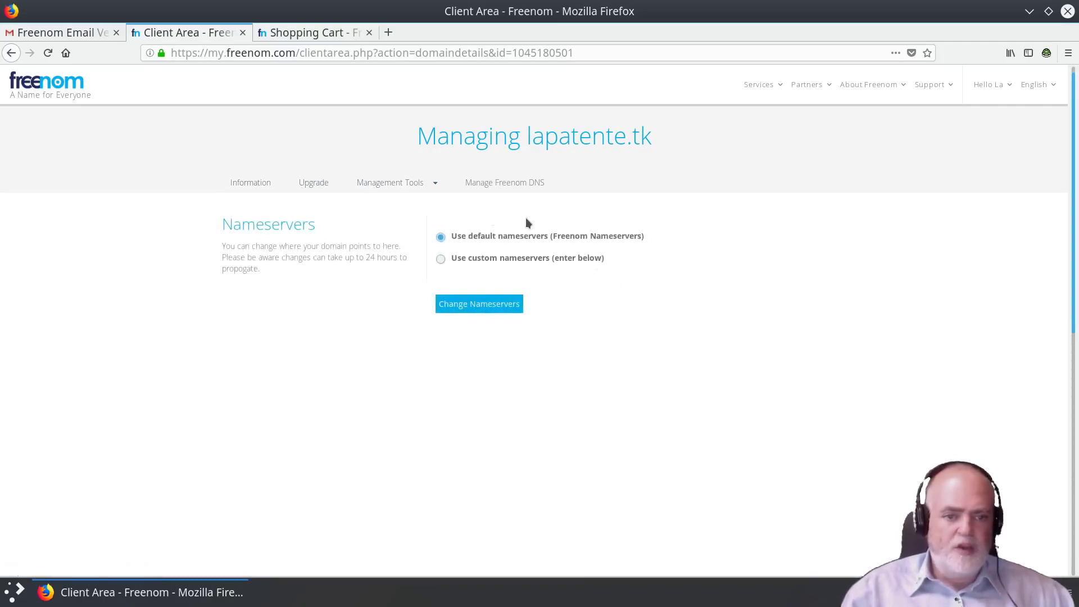